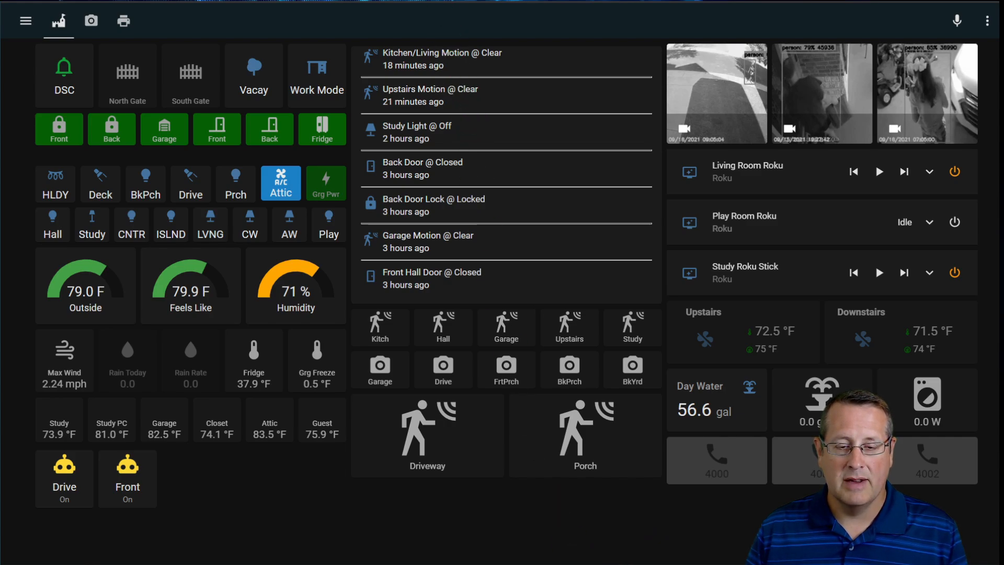
- Open the Home Assistant instance at 172.16.1.158:8123 in a new browser tab
key(ctrl+t)
text(172.16.1.158:81)
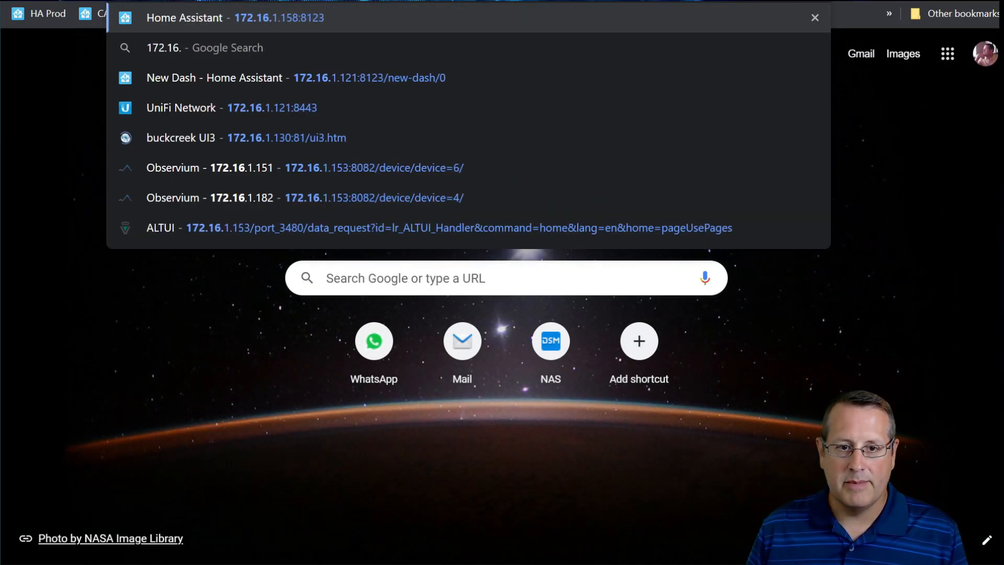
text(2)
key(BackSpace)
text(1.)
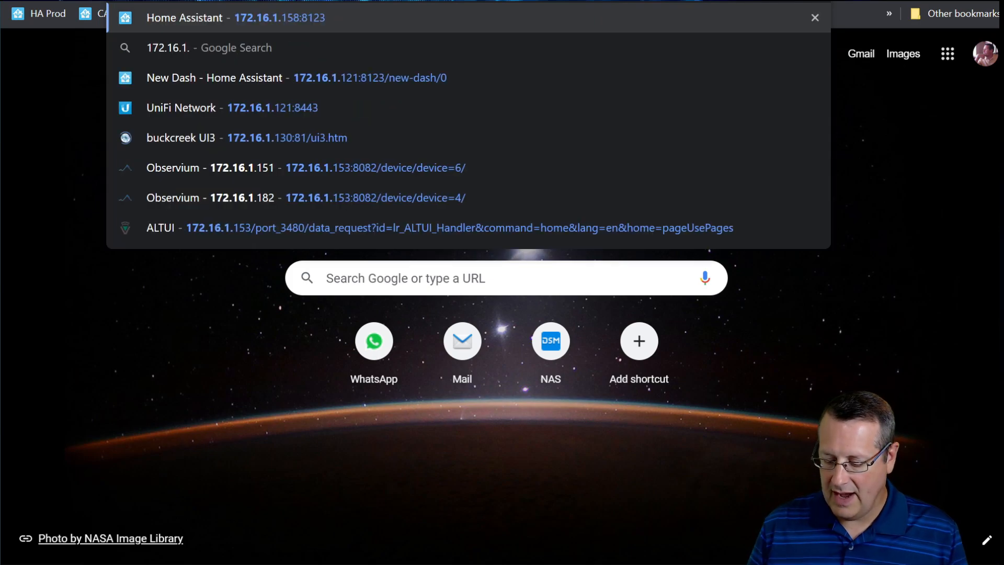
text(58)
key(Return)
- Open the Blueprints page in the Home Assistant configuration and start importing a blueprint
scroll(31, 417, down, 1)
click(19, 464)
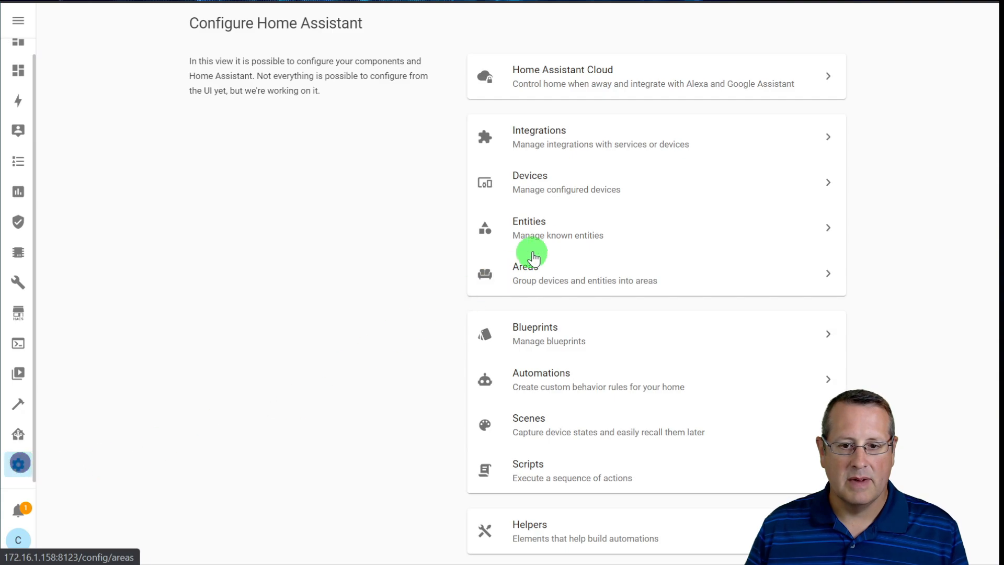
scroll(555, 246, down, 1)
click(578, 252)
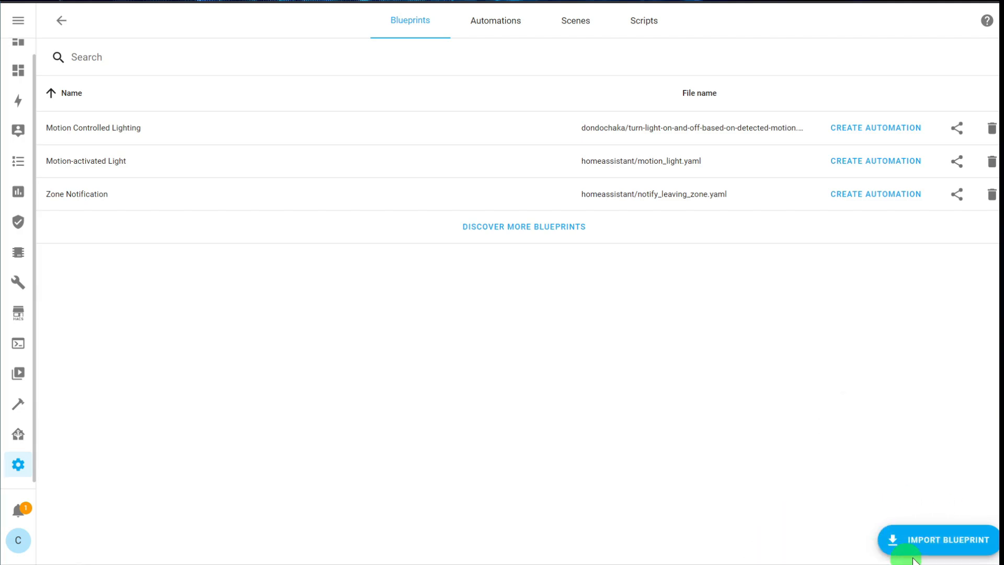
click(946, 543)
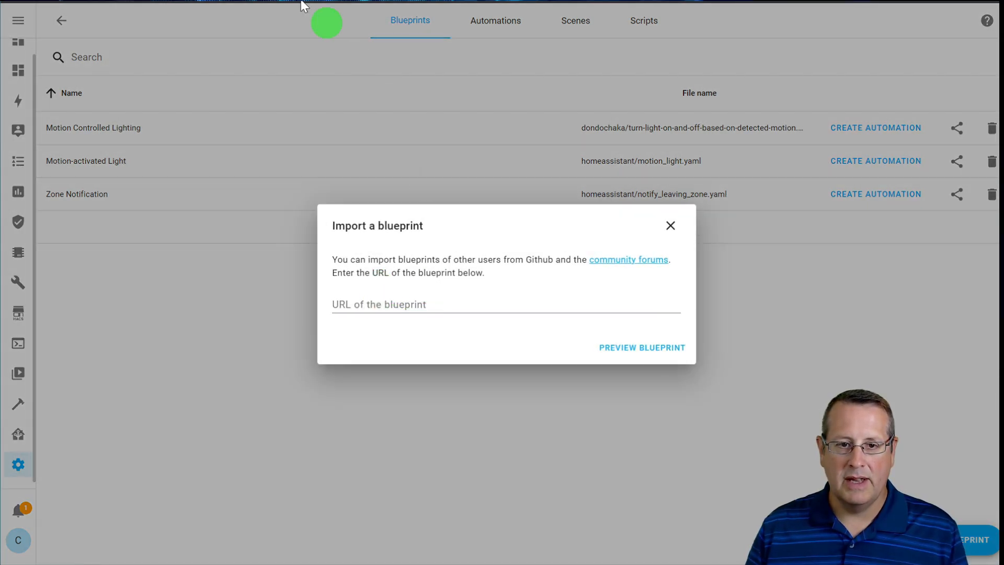
- Copy the web address of the frigate_notification.yaml gist from its GitHub Gist tab
click(261, 1)
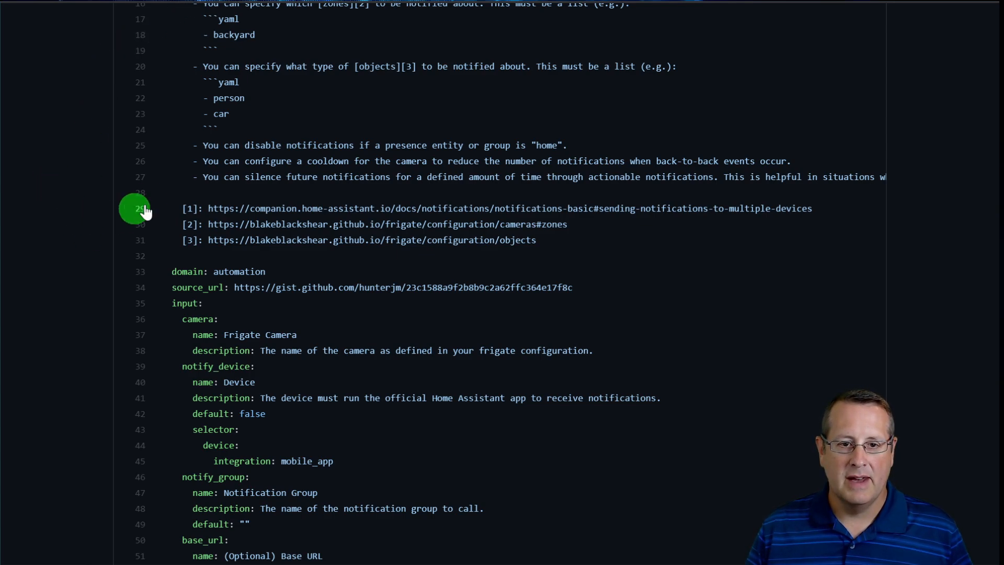
scroll(196, 207, up, 9)
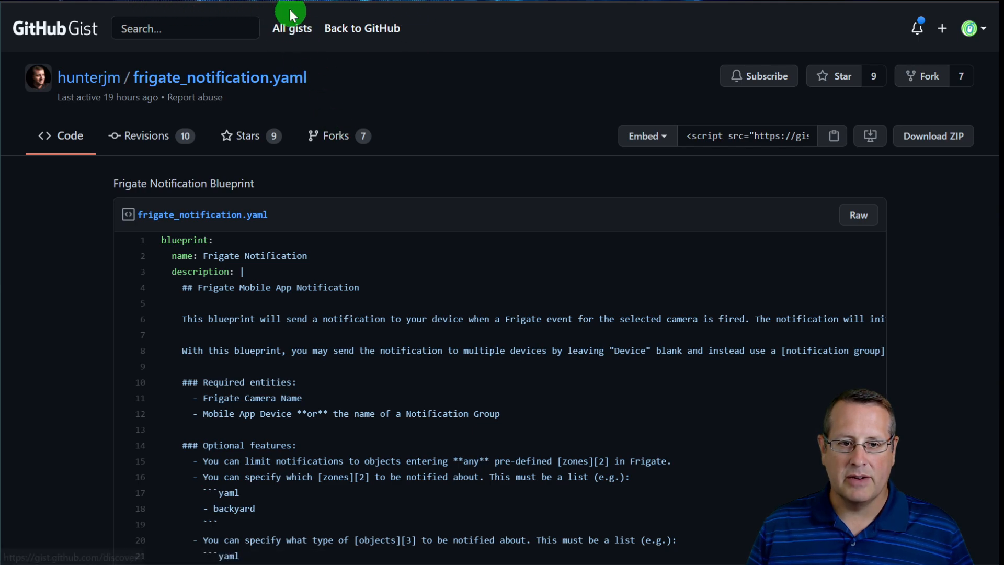
key(ctrl+l)
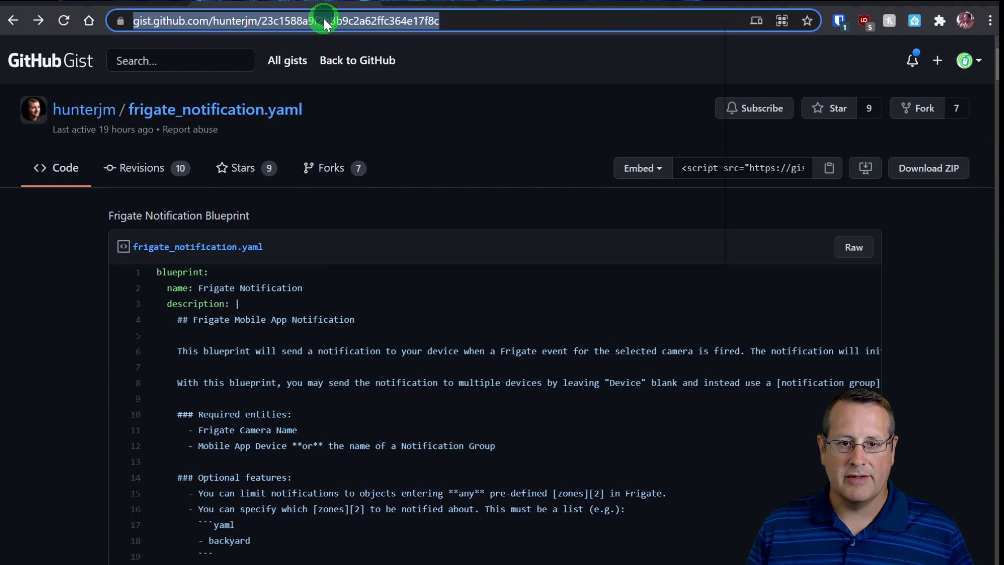
right_click(324, 14)
click(393, 129)
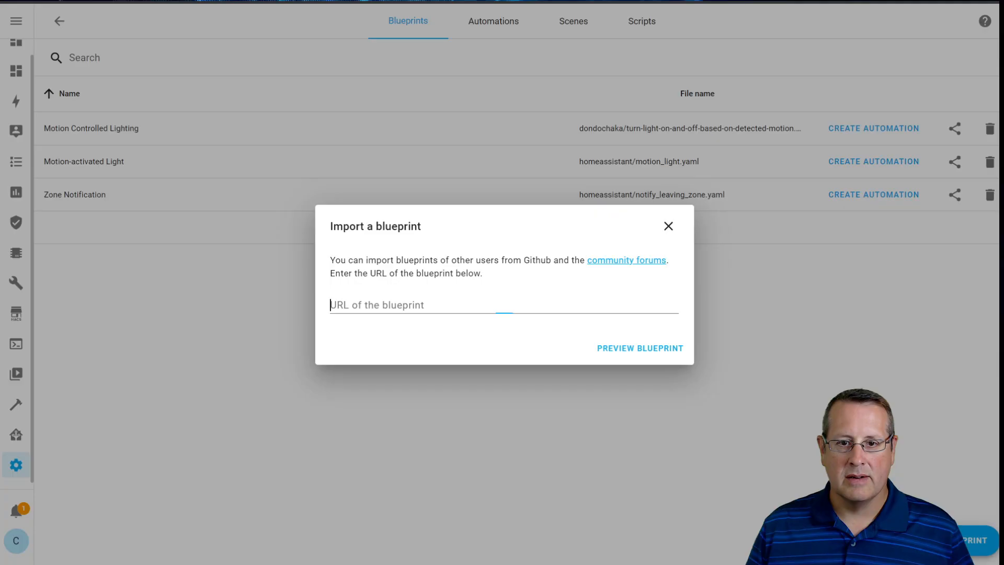
- Paste the copied gist address as the blueprint URL and preview the blueprint
click(393, 306)
right_click(393, 306)
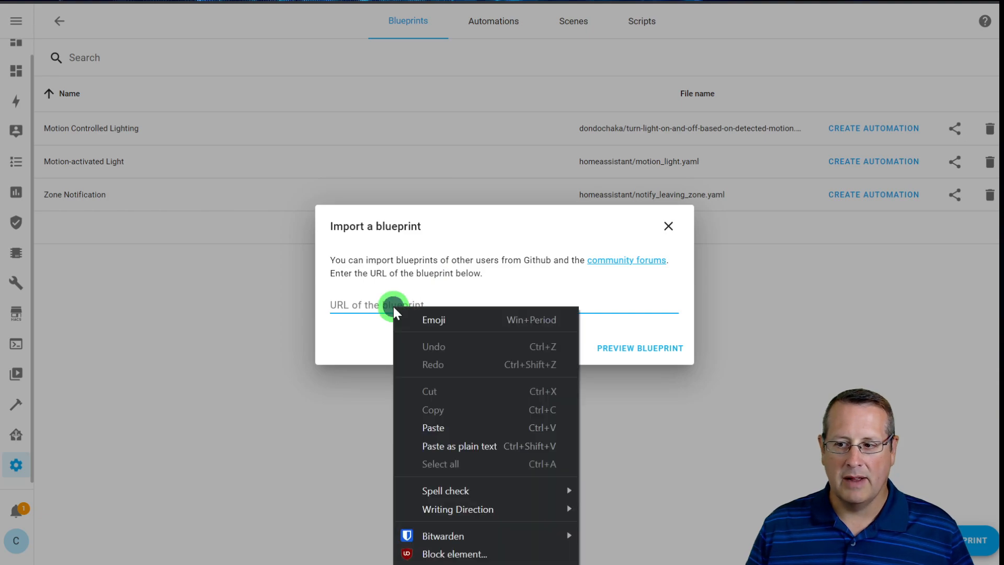
click(448, 429)
click(656, 351)
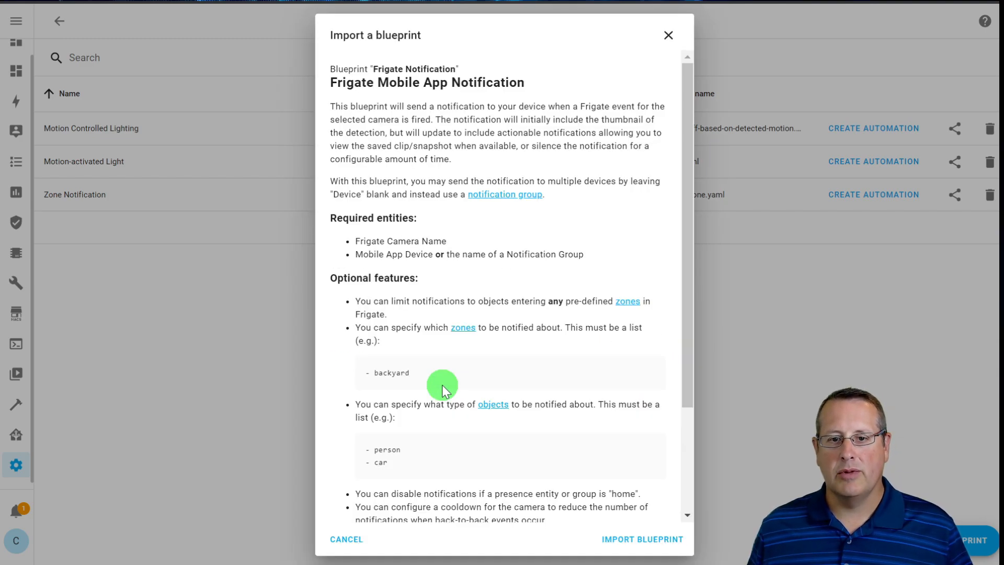
- Review the description of the Frigate Notification blueprint and import it
scroll(415, 186, down, 5)
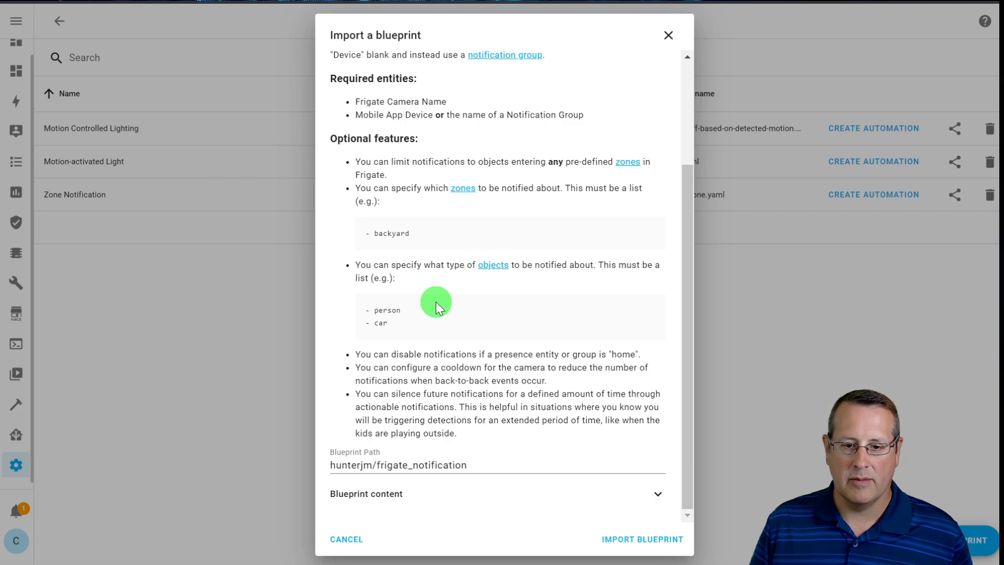
scroll(519, 363, up, 3)
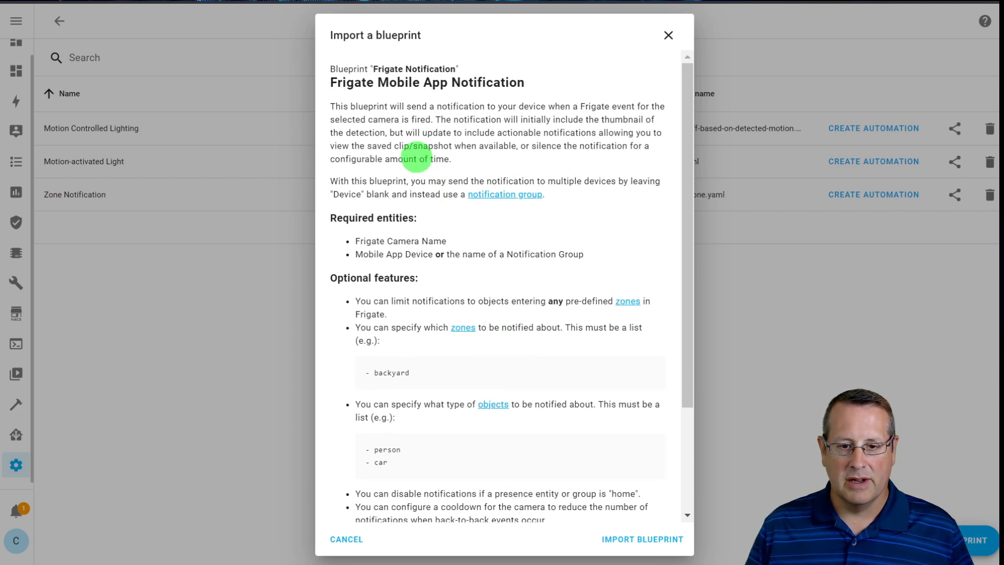
scroll(374, 269, down, 2)
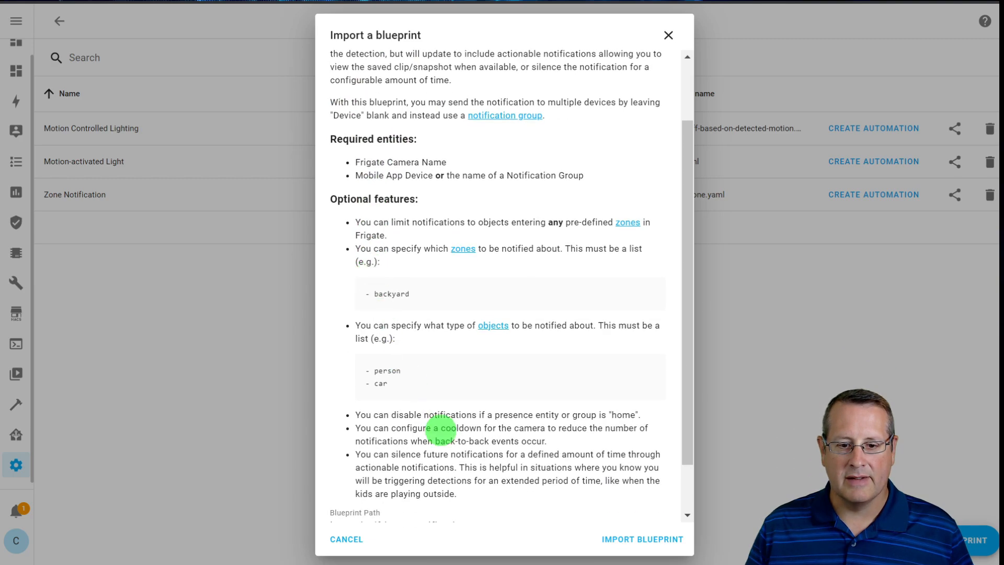
scroll(455, 470, down, 2)
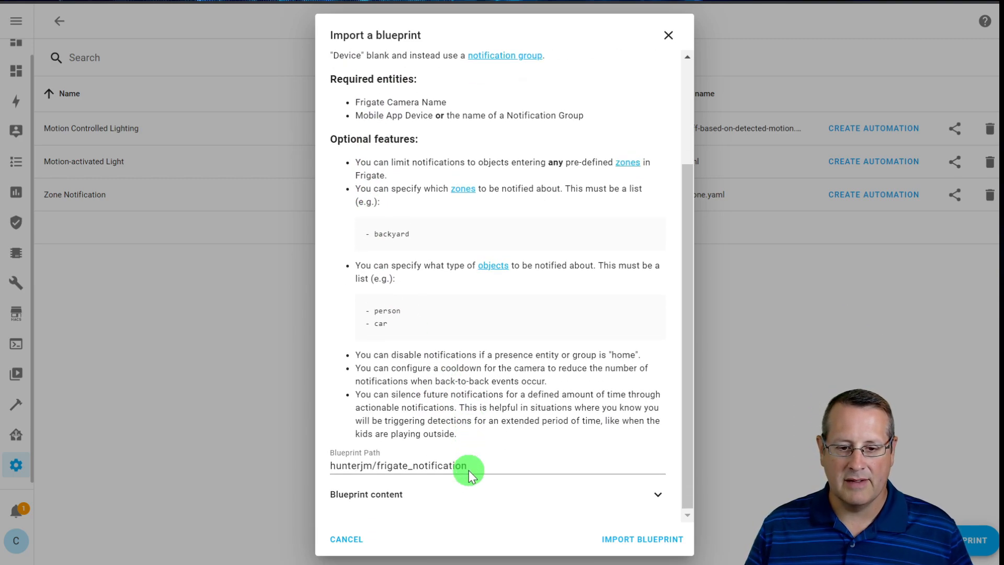
click(650, 544)
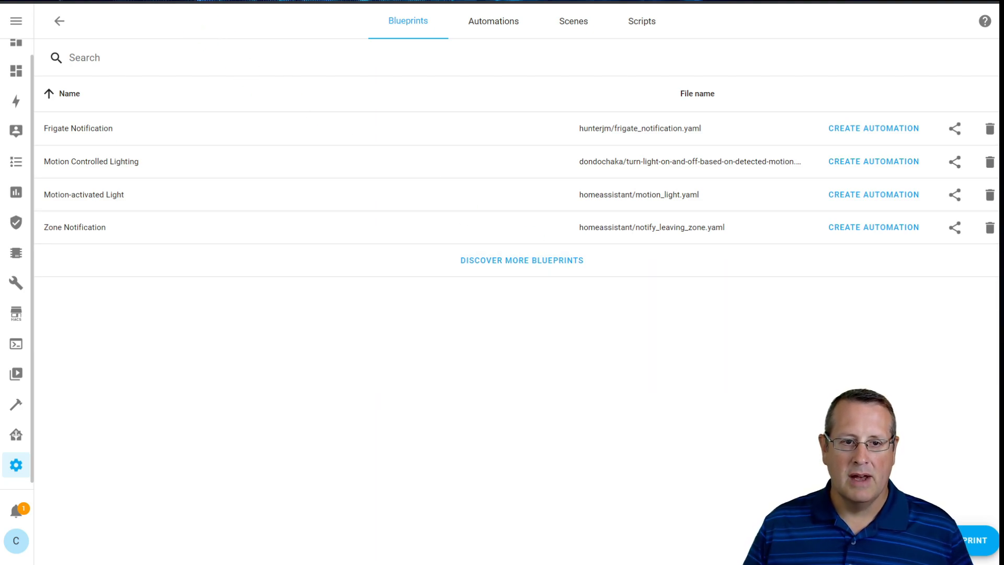
- Switch to the browser tab with the dark Home Assistant dashboard and open its list of automations
click(104, 1)
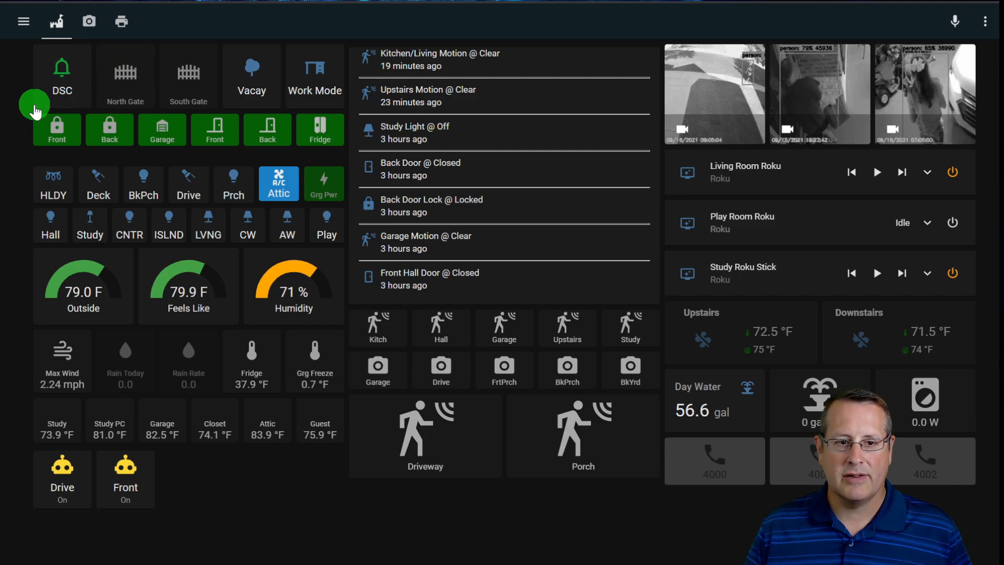
click(22, 22)
scroll(42, 254, down, 5)
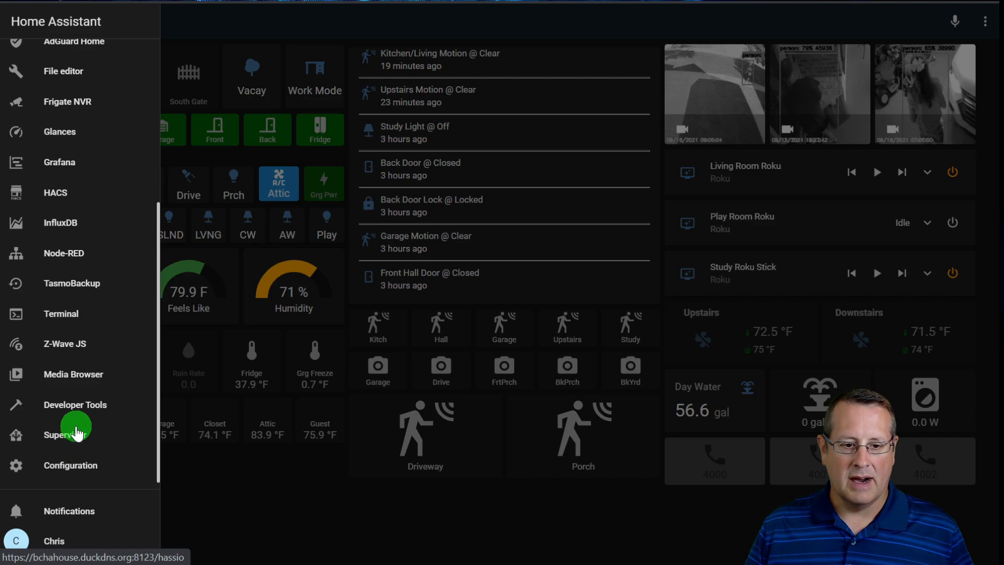
click(72, 462)
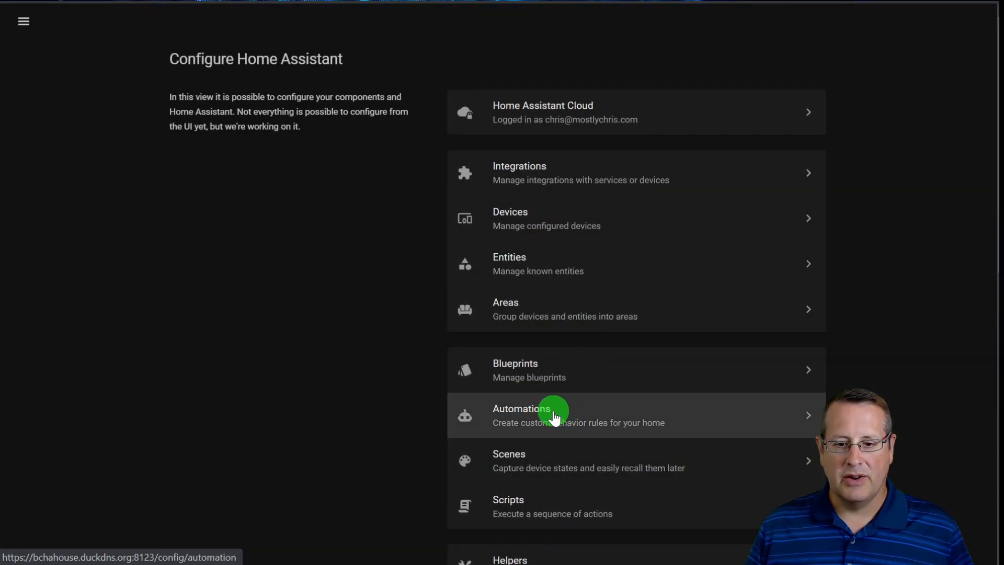
click(525, 410)
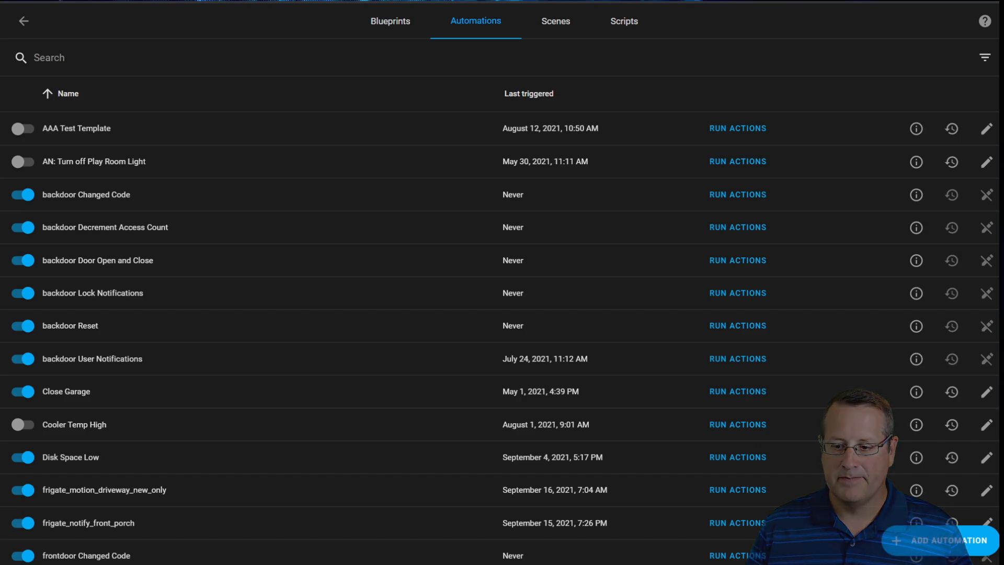
- Create a new automation based on the Frigate Notification blueprint
click(952, 543)
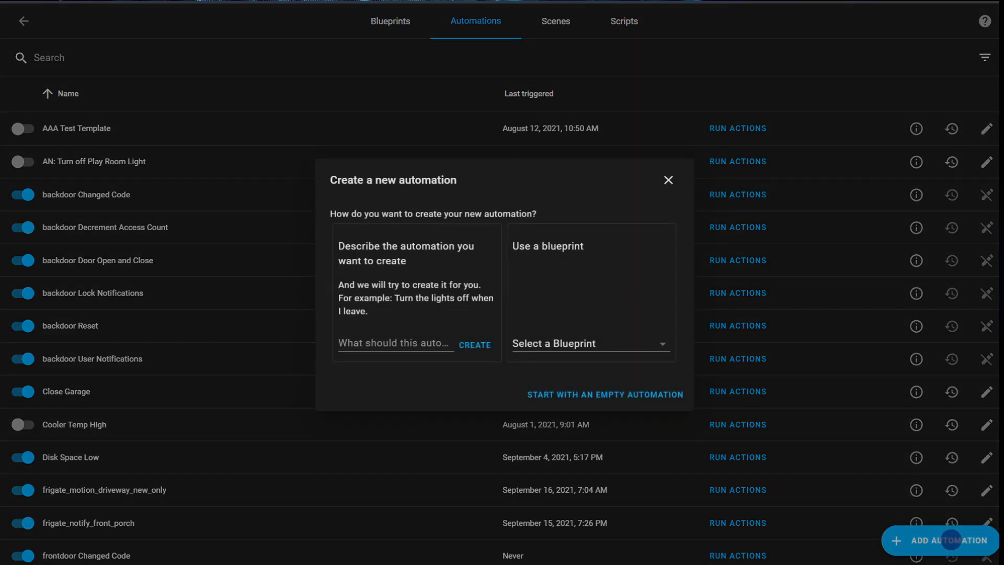
click(584, 341)
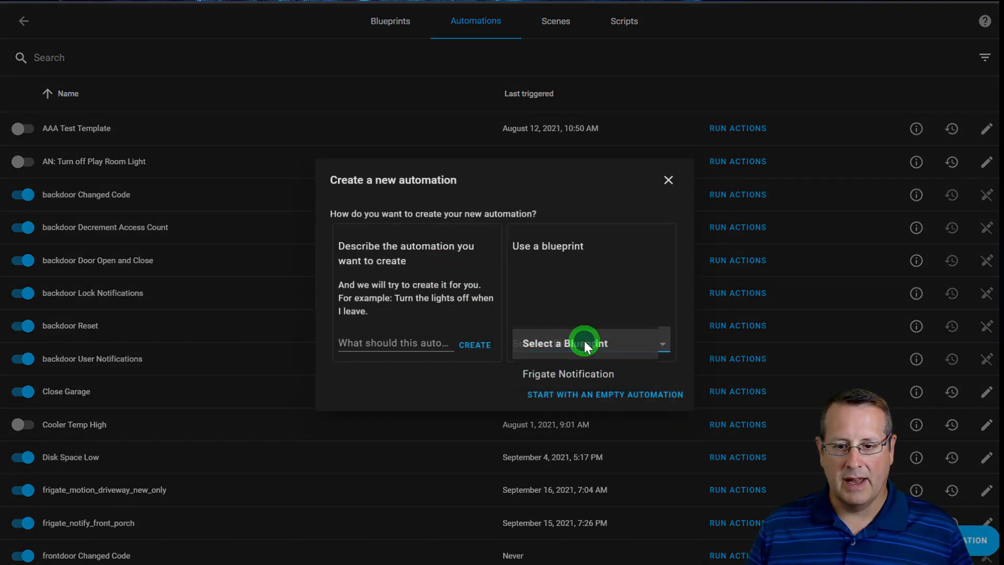
click(596, 375)
- Name the new automation "AAA Demo Frigate Notification"
click(224, 157)
click(267, 158)
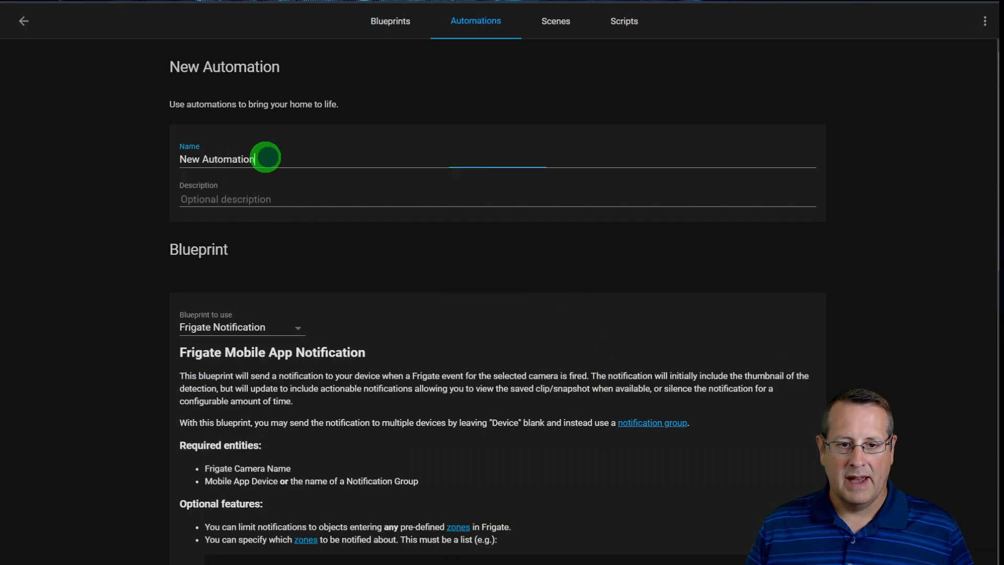
drag(268, 158, 179, 156)
text(Demo)
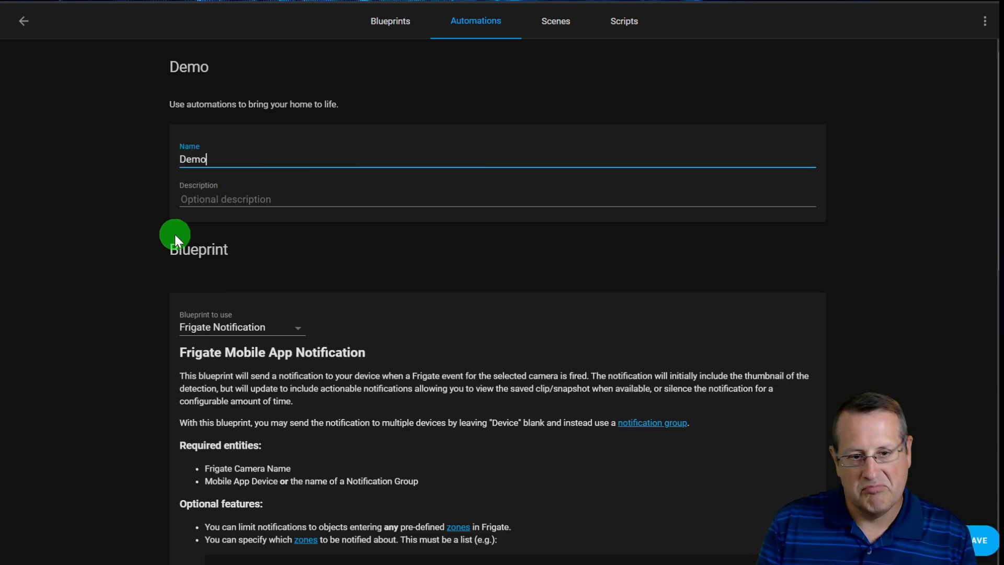
text( Der)
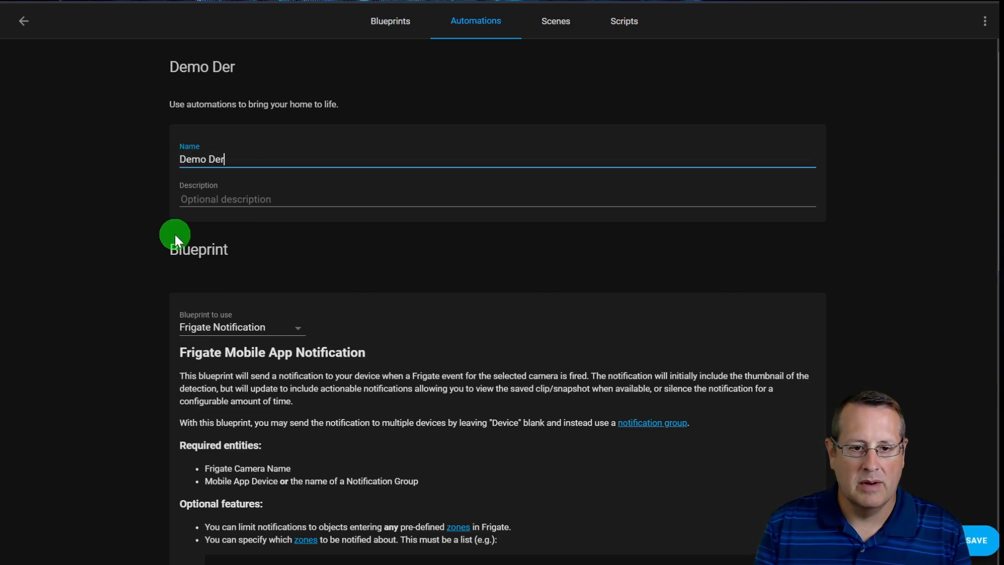
key(BackSpace)
key(BackSpace)
key(BackSpace)
text(Frigate Notification)
key(Home)
text(AAA)
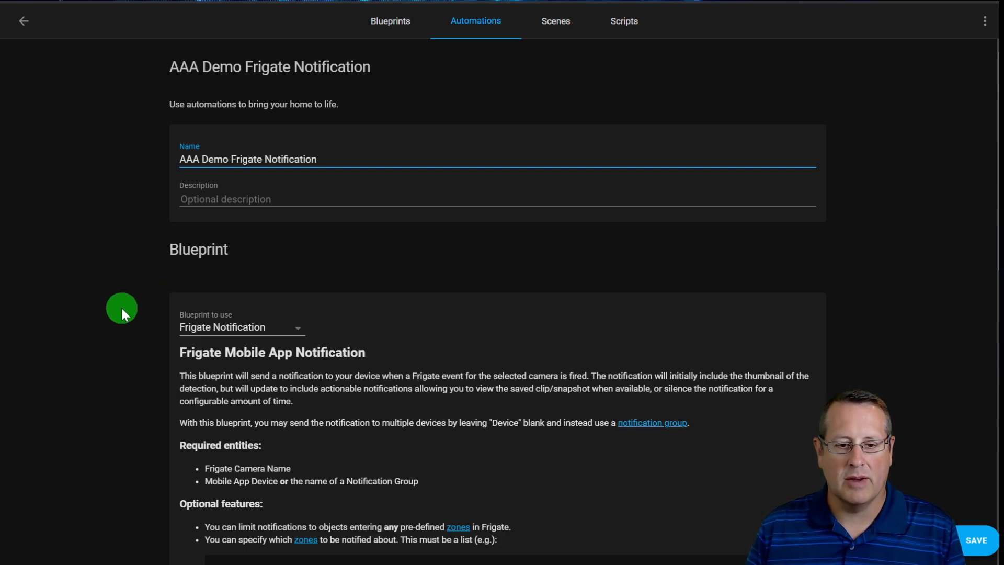
- Read through the blueprint's required and optional features and set the Frigate camera name to driveway
scroll(120, 305, down, 2)
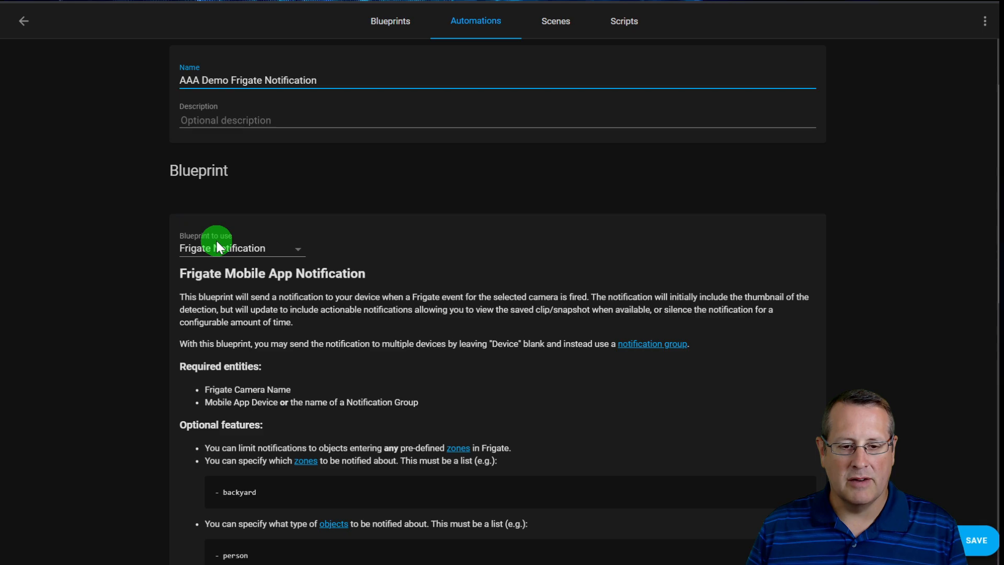
scroll(104, 271, down, 2)
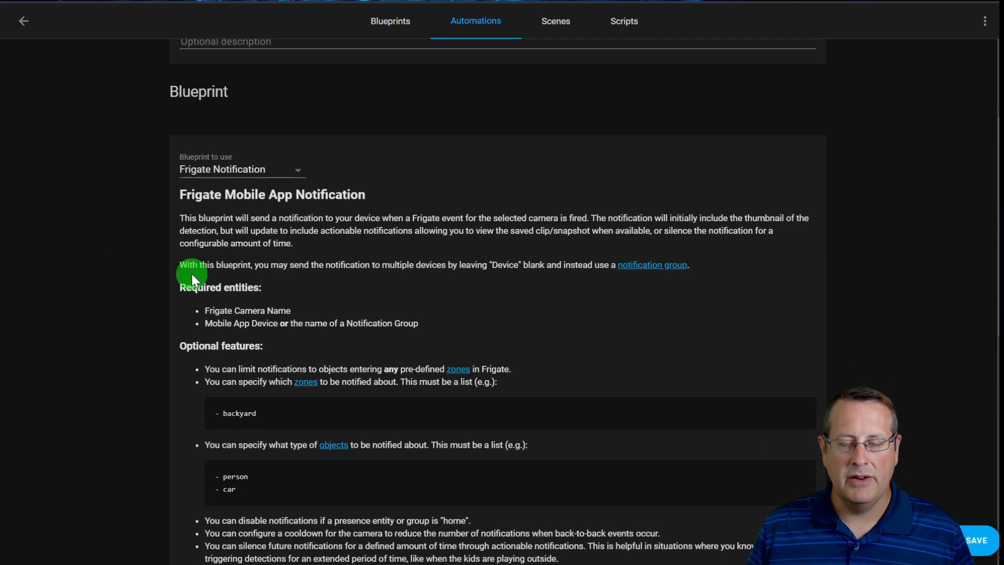
key(ctrl+plus)
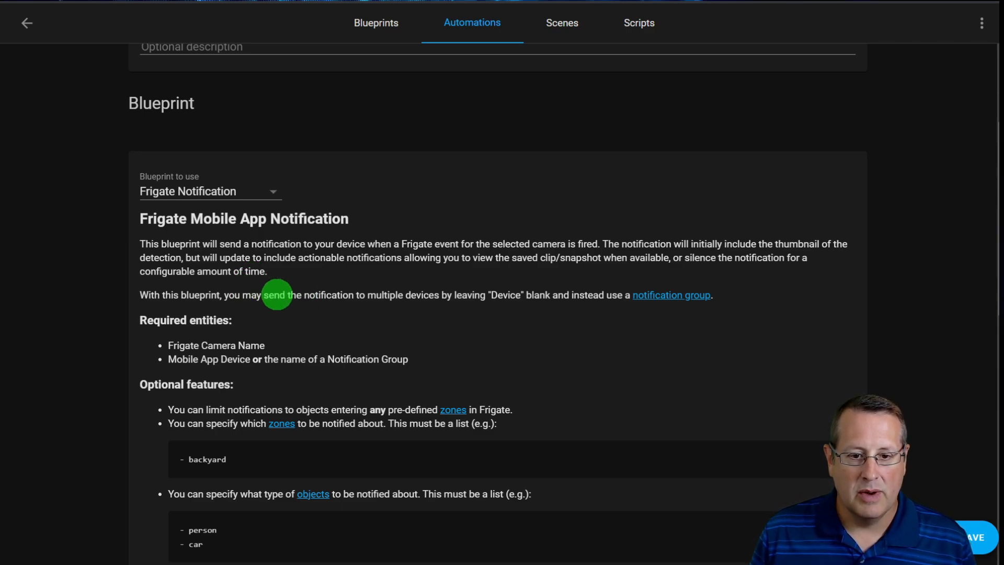
scroll(319, 259, down, 2)
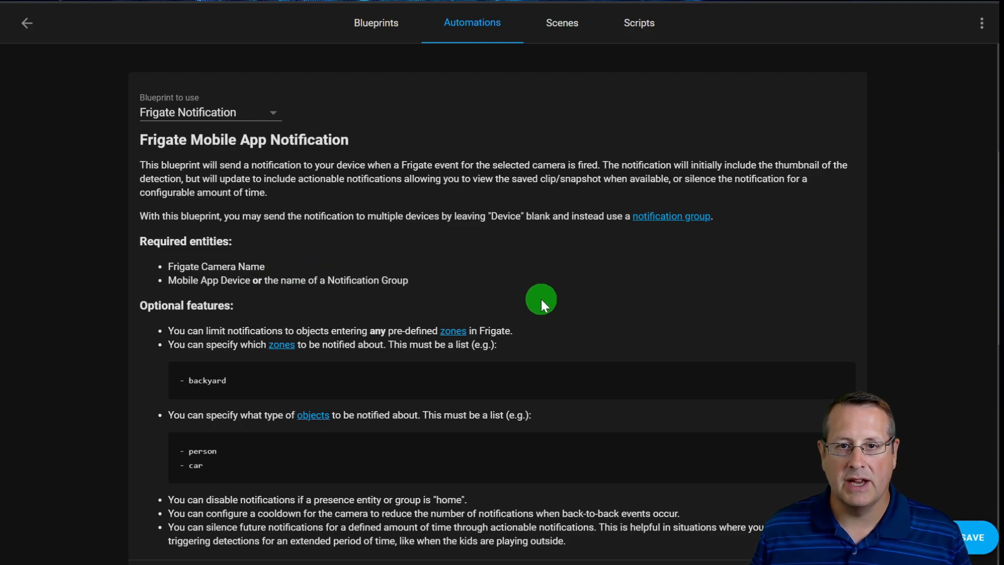
scroll(140, 350, down, 3)
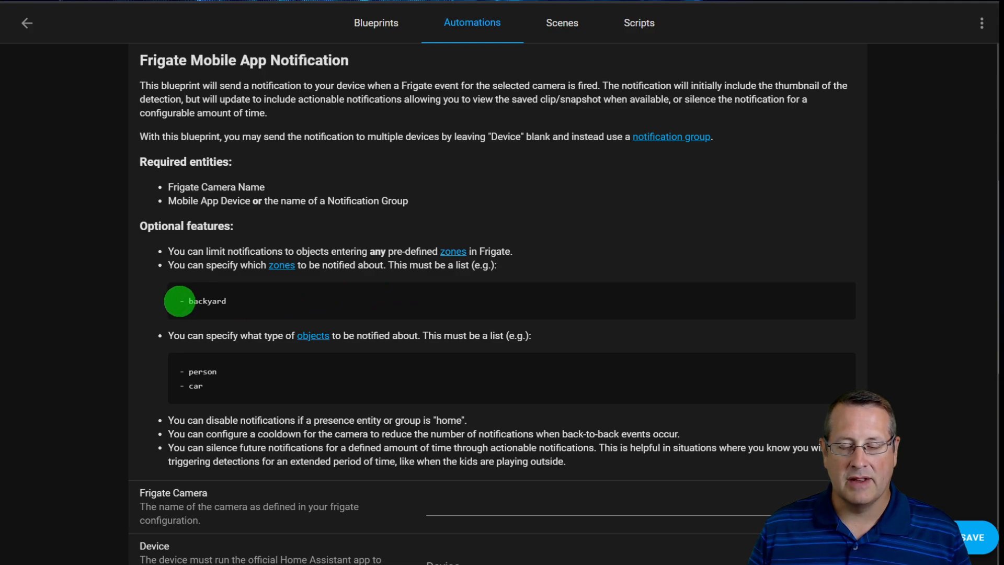
scroll(139, 322, down, 2)
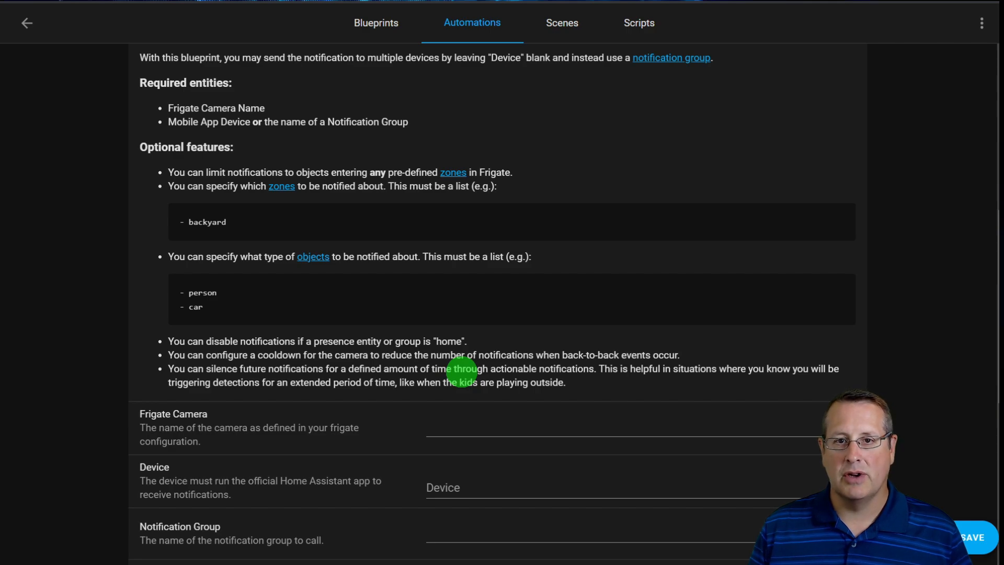
scroll(104, 387, down, 2)
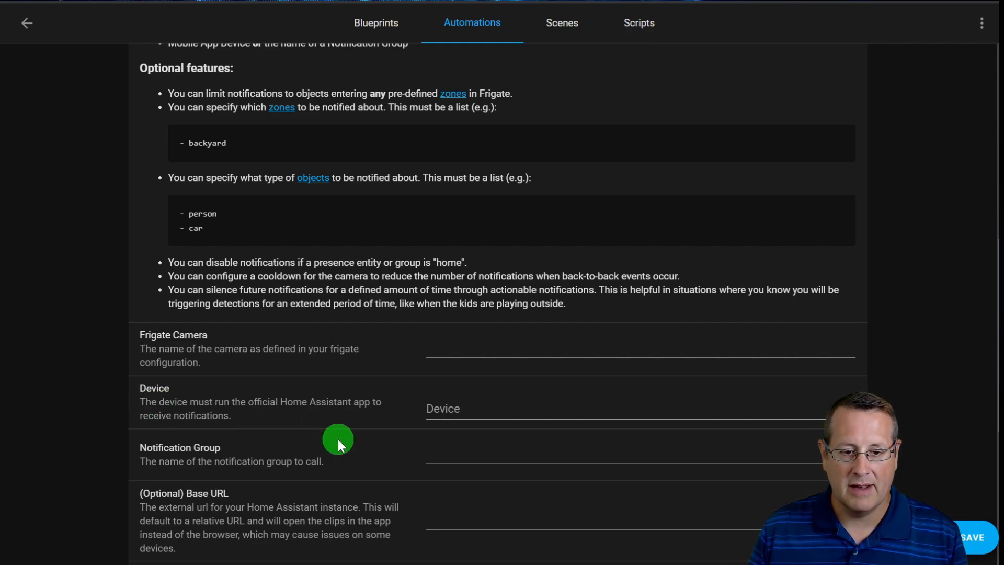
click(469, 345)
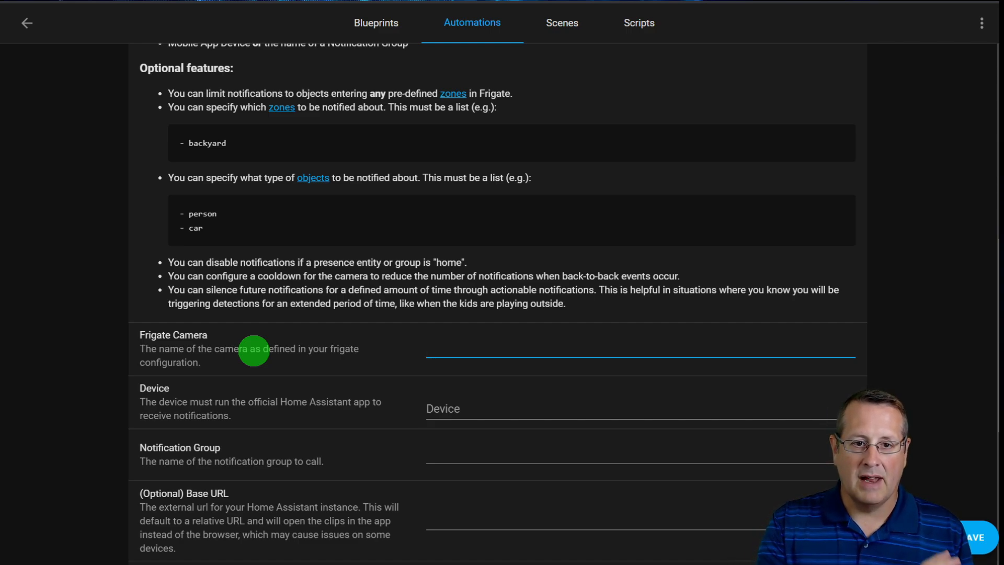
text(driveway)
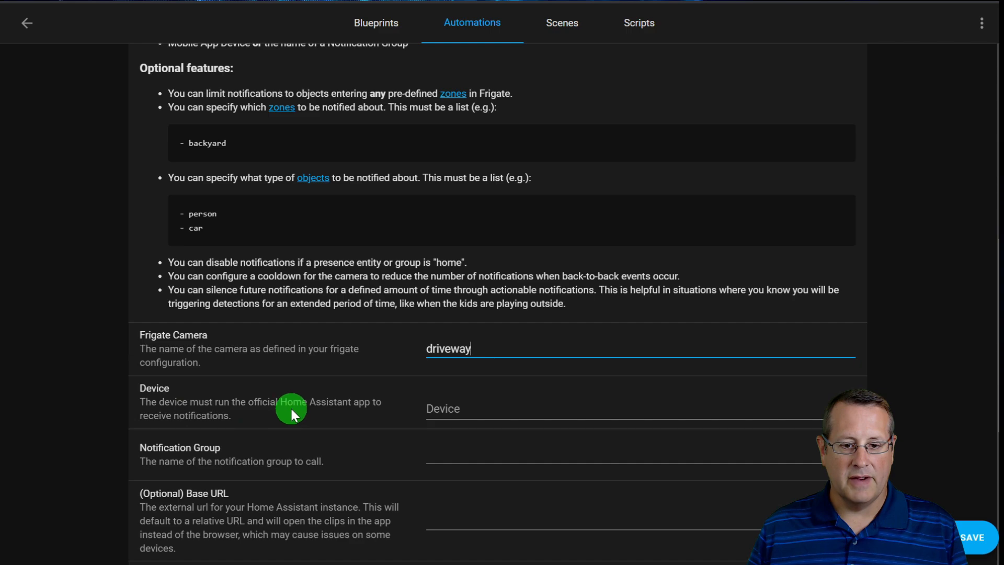
- Choose SM-G960U1 as the notification device and enable the optional zone filter
click(496, 412)
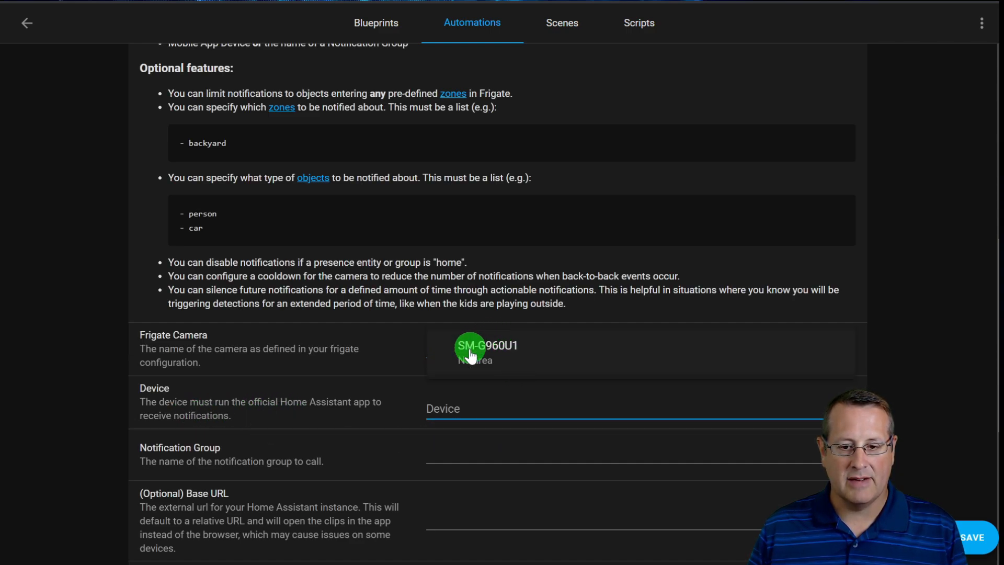
click(501, 365)
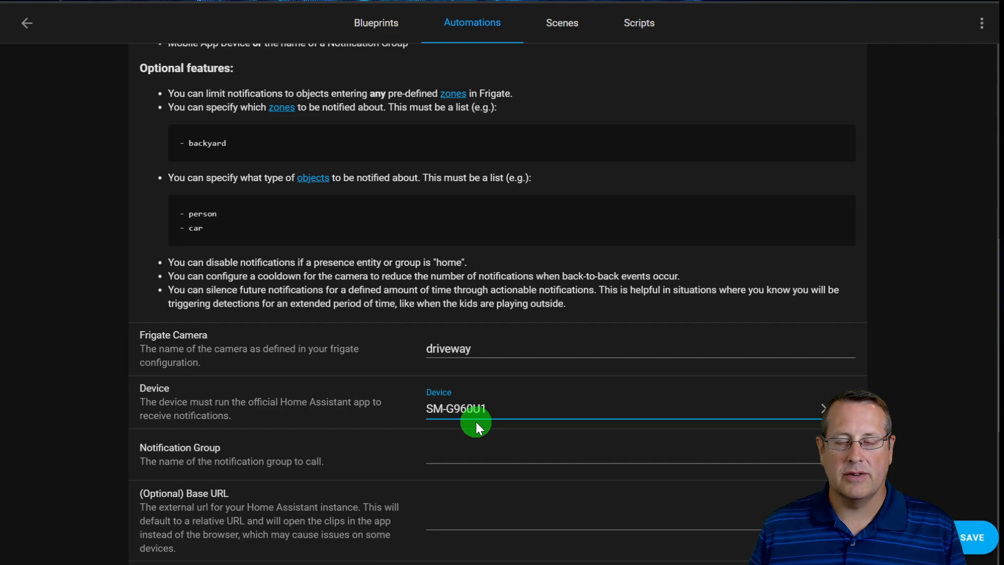
scroll(334, 382, down, 3)
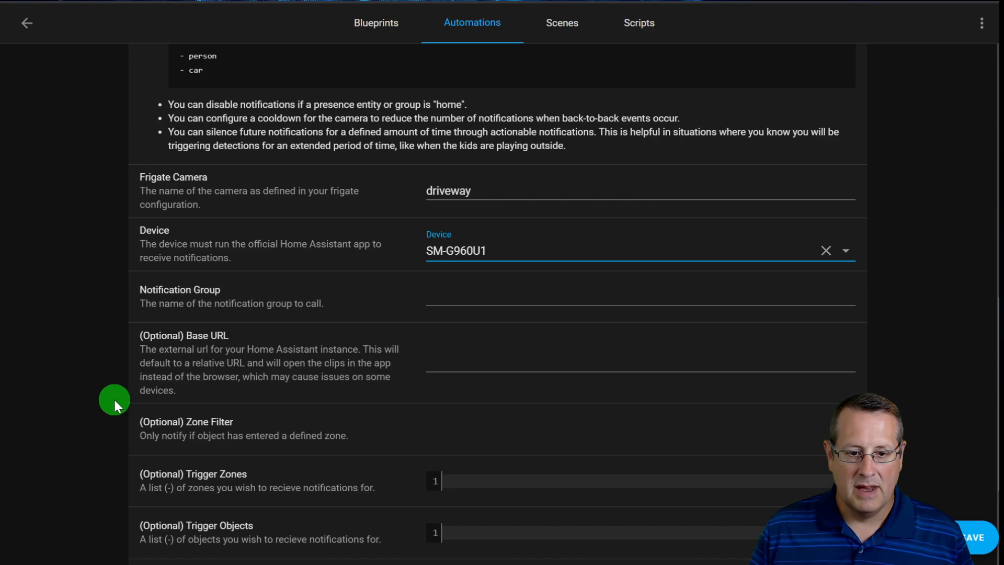
scroll(114, 399, down, 3)
click(843, 272)
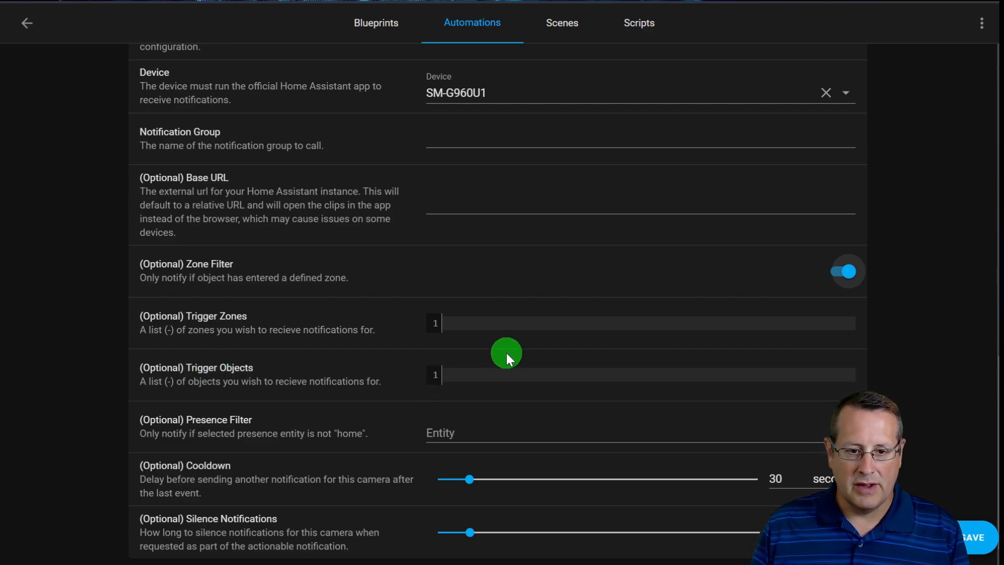
- Enter "- drivewayclose_in" as the trigger zones list and "- person" as the trigger objects list
click(481, 322)
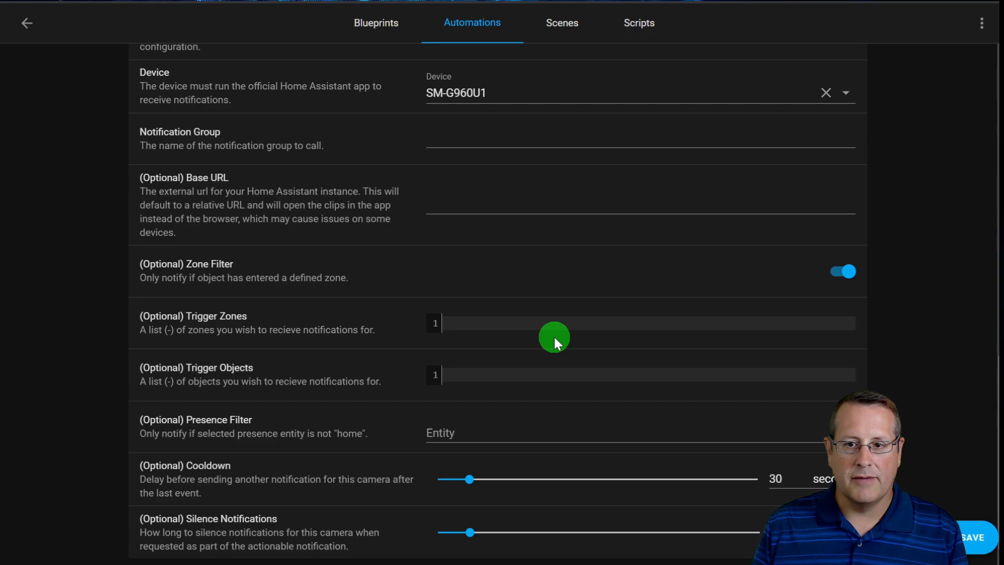
text(drifv)
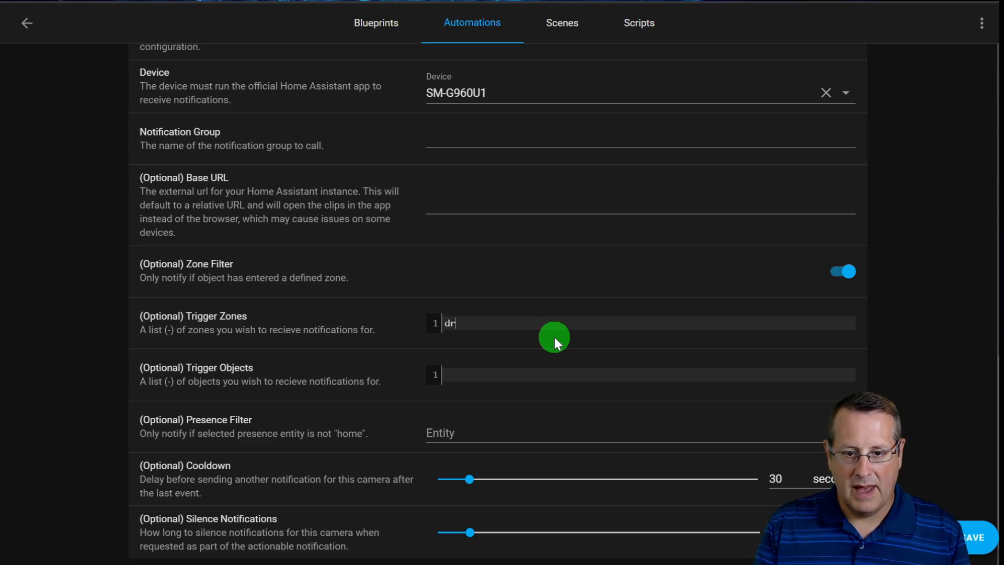
key(BackSpace)
key(BackSpace)
text(veway)
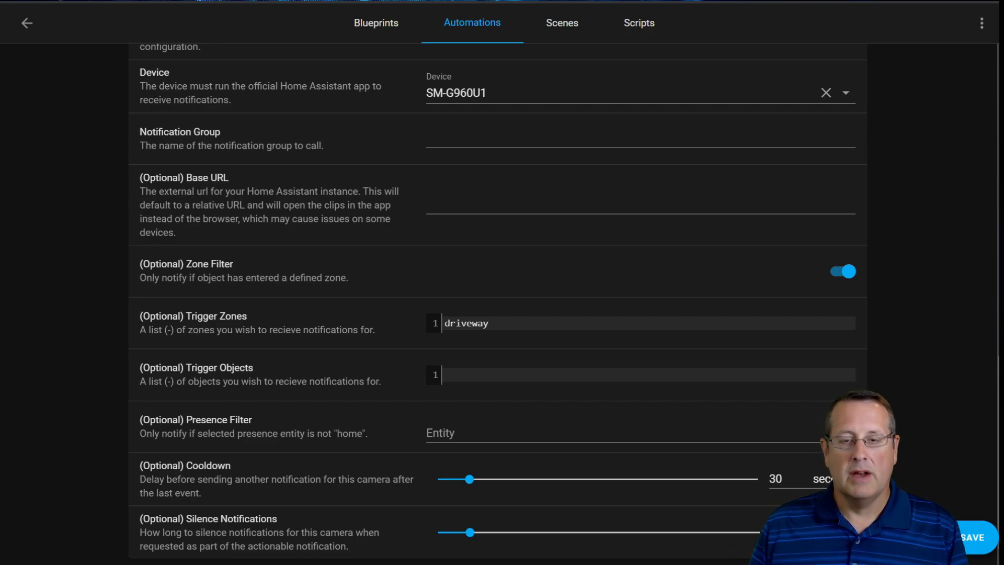
text(co)
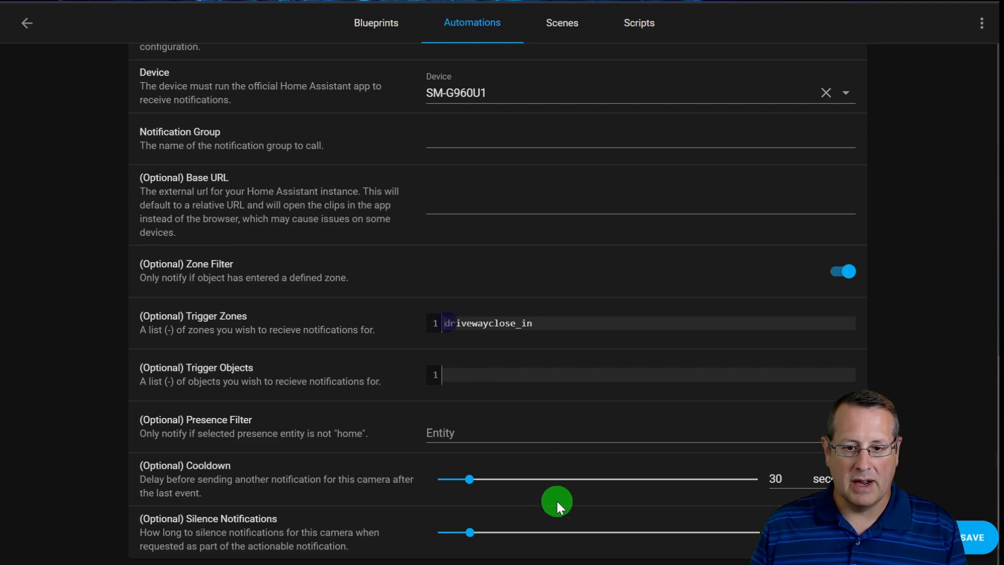
text(-)
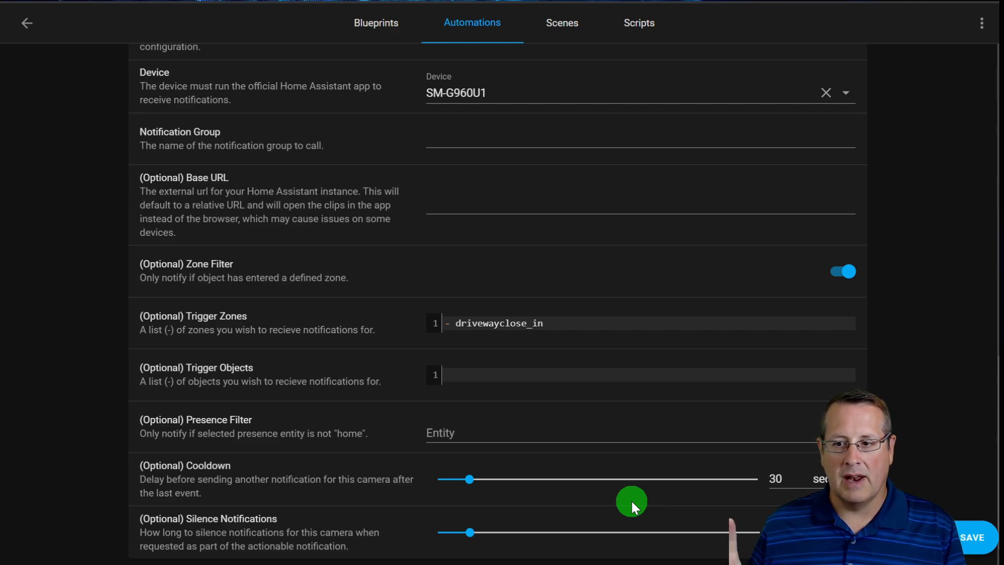
text(- person)
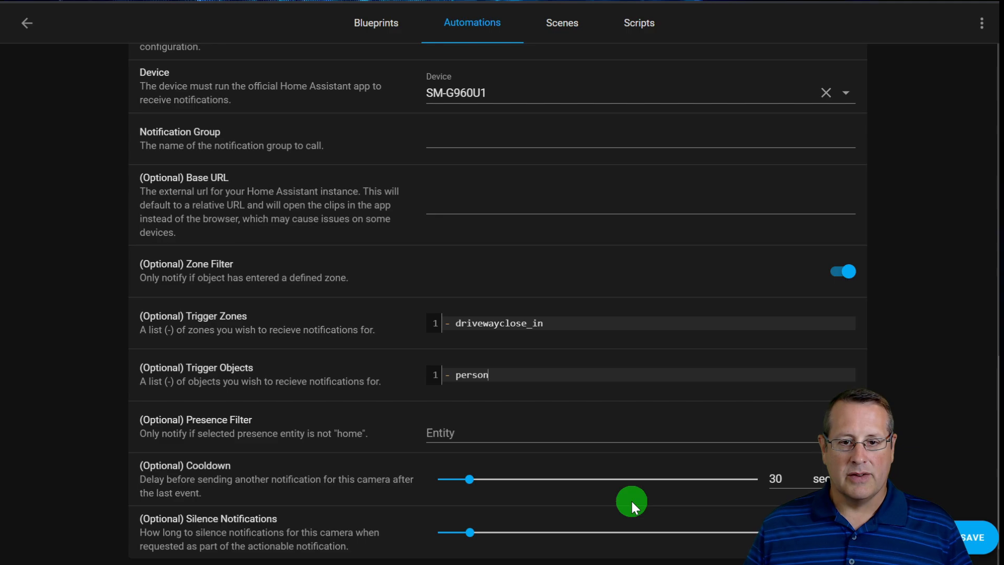
- Review the completed blueprint settings and look at the entities offered for the presence filter without choosing one
scroll(374, 303, up, 3)
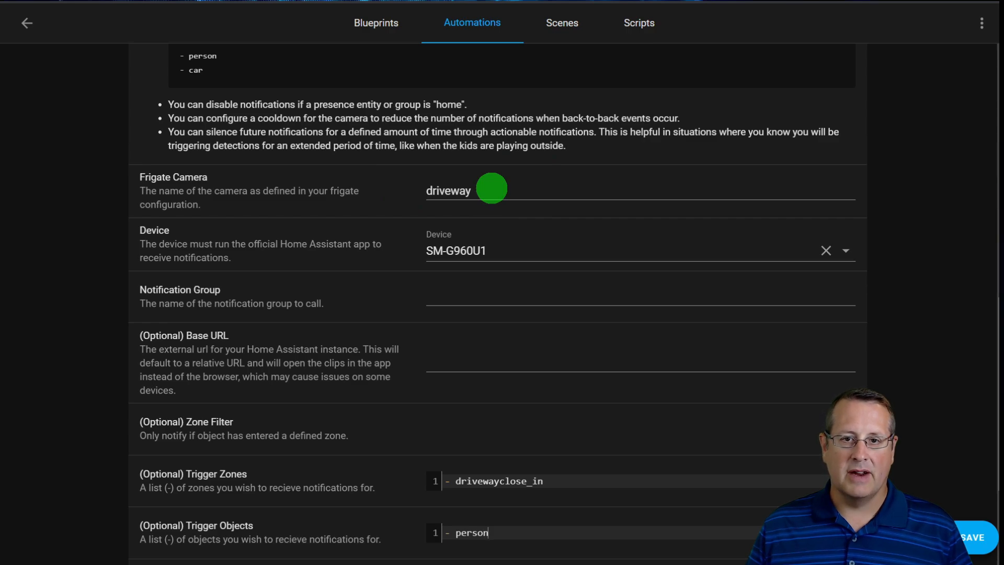
scroll(491, 220, down, 3)
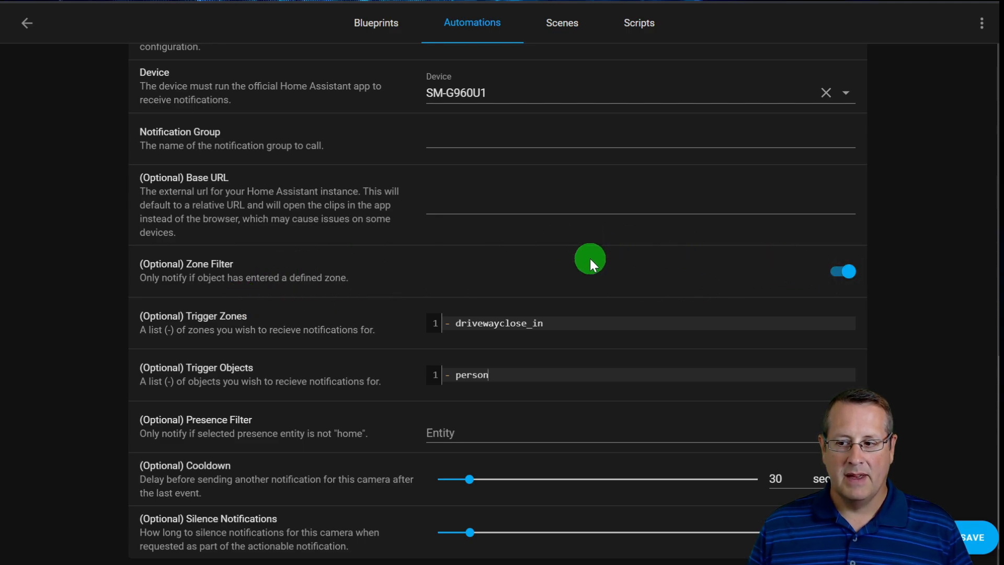
scroll(590, 258, down, 1)
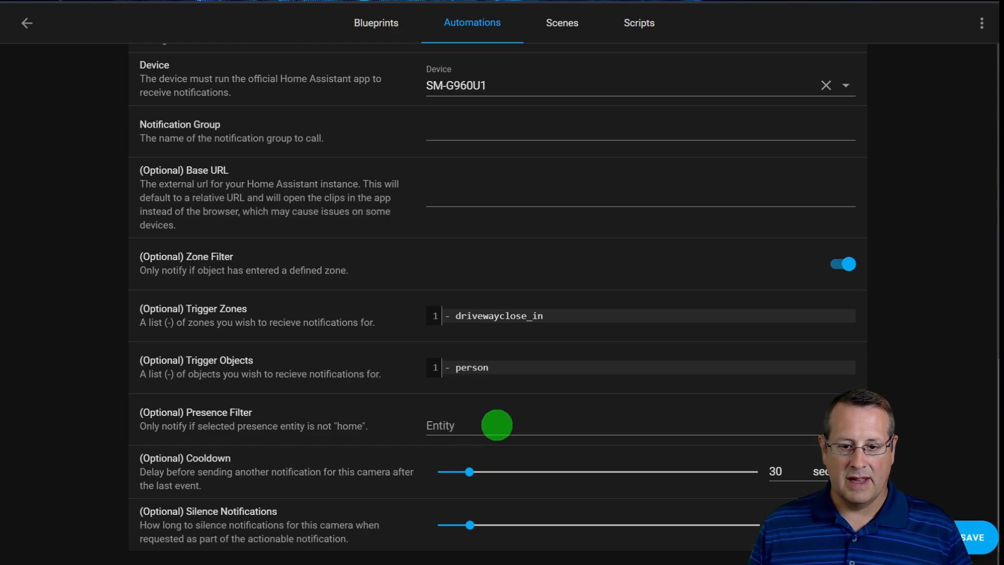
click(845, 424)
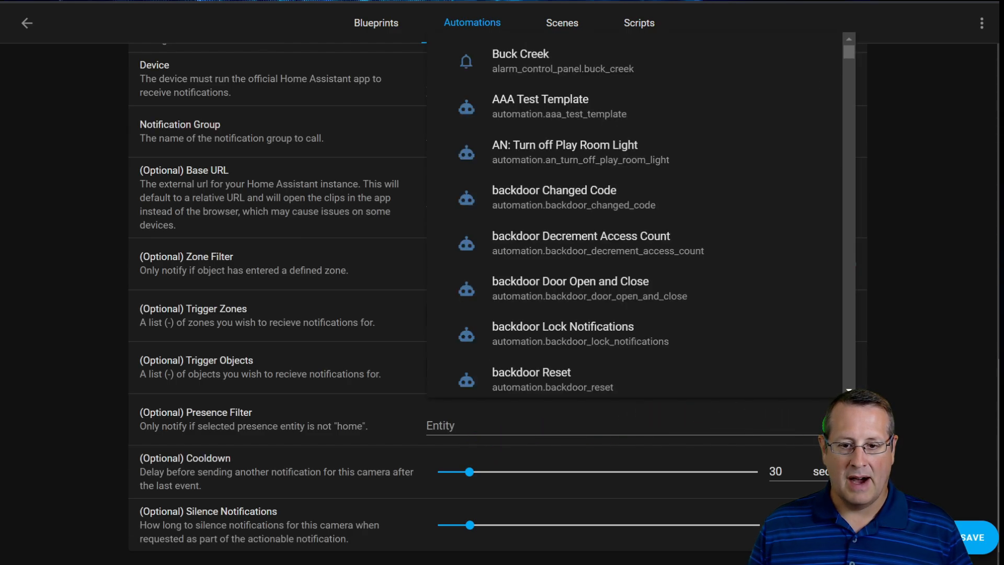
click(347, 433)
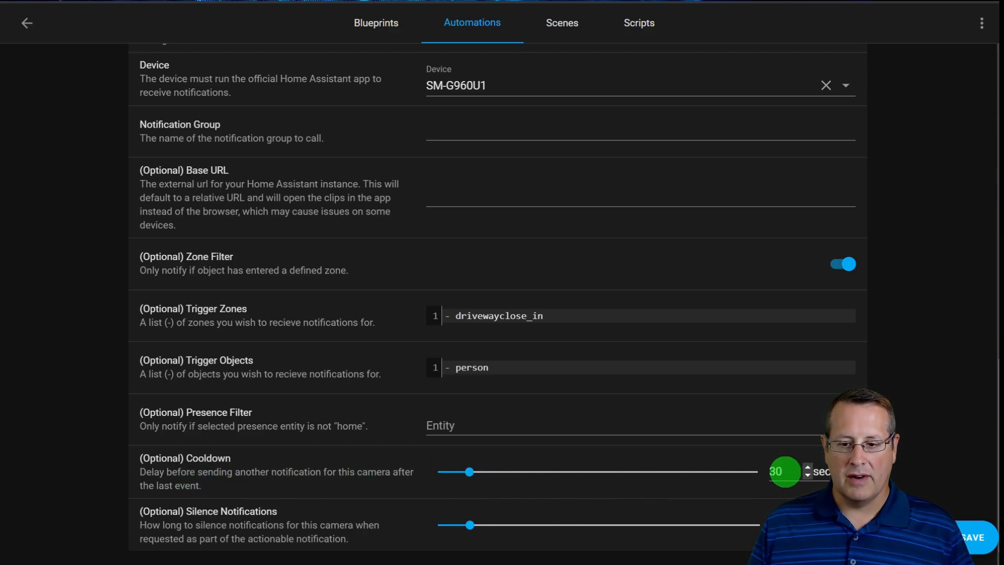
- Set the notification cooldown to 60 seconds and save the automation, returning to the automations list
key(BackSpace)
key(BackSpace)
text(60)
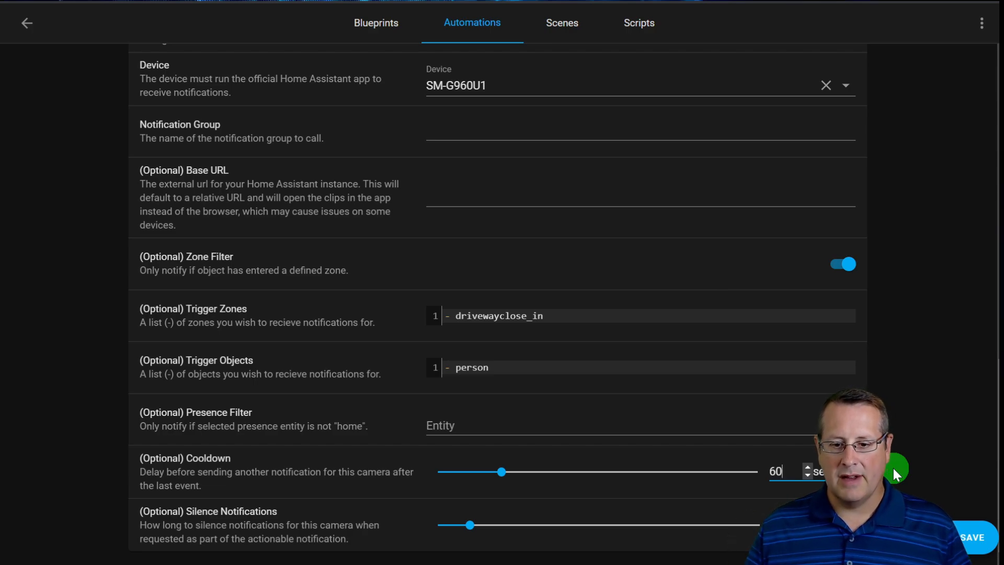
click(990, 523)
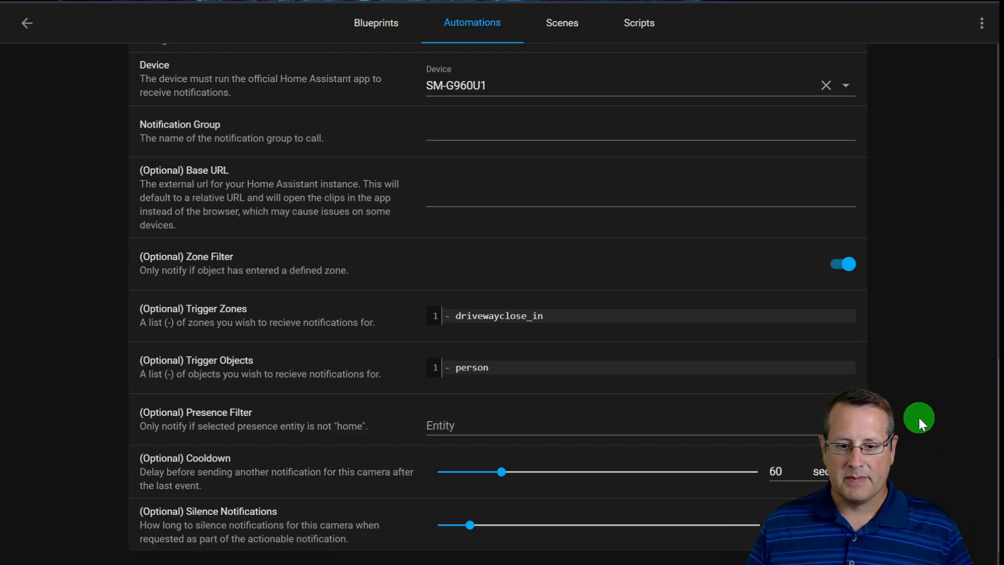
scroll(903, 406, up, 15)
click(461, 29)
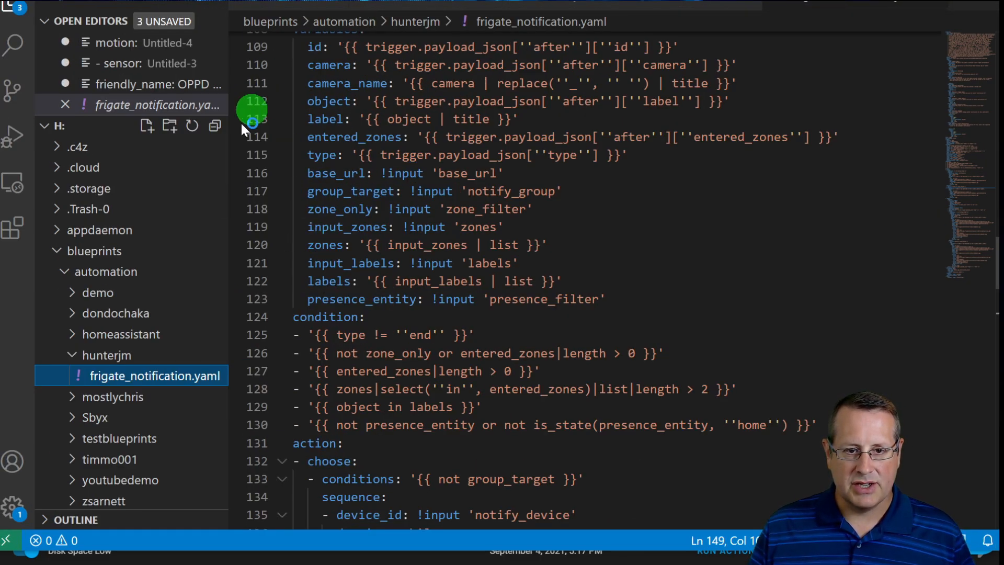
- In frigate_notification.yaml in the code editor, try to change the list length threshold of the line 128 zone condition to 0
scroll(377, 314, down, 2)
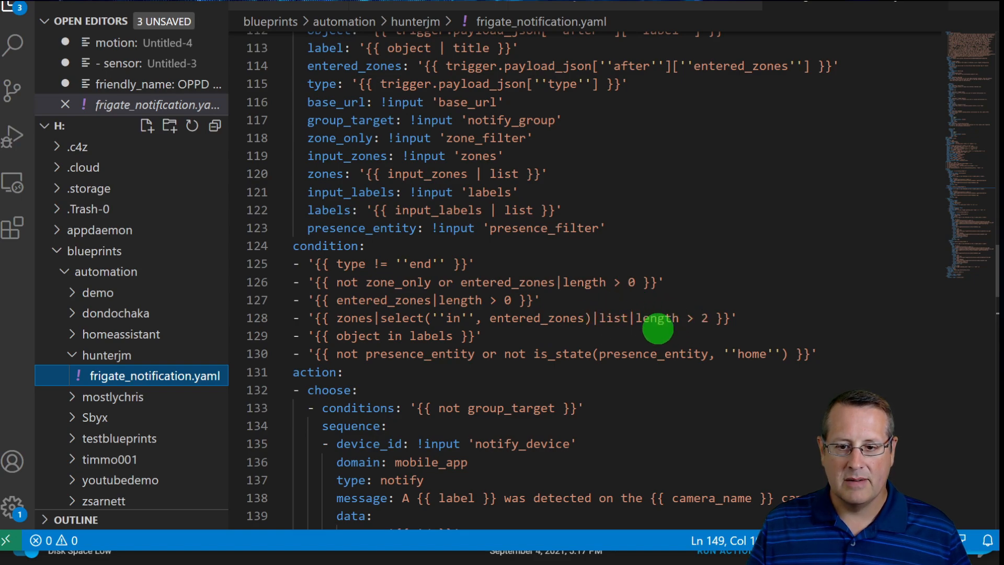
click(701, 318)
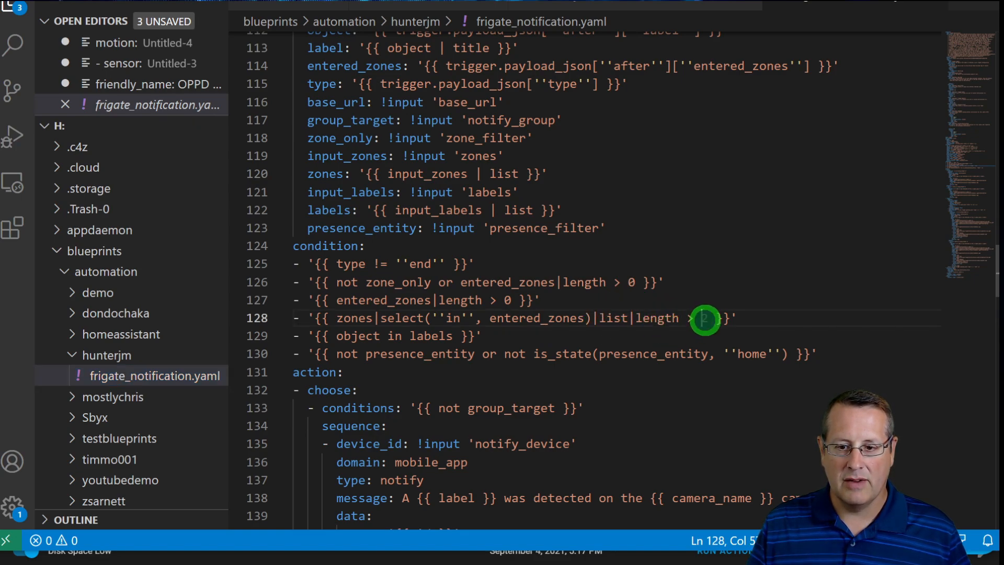
key(Delete)
text(0)
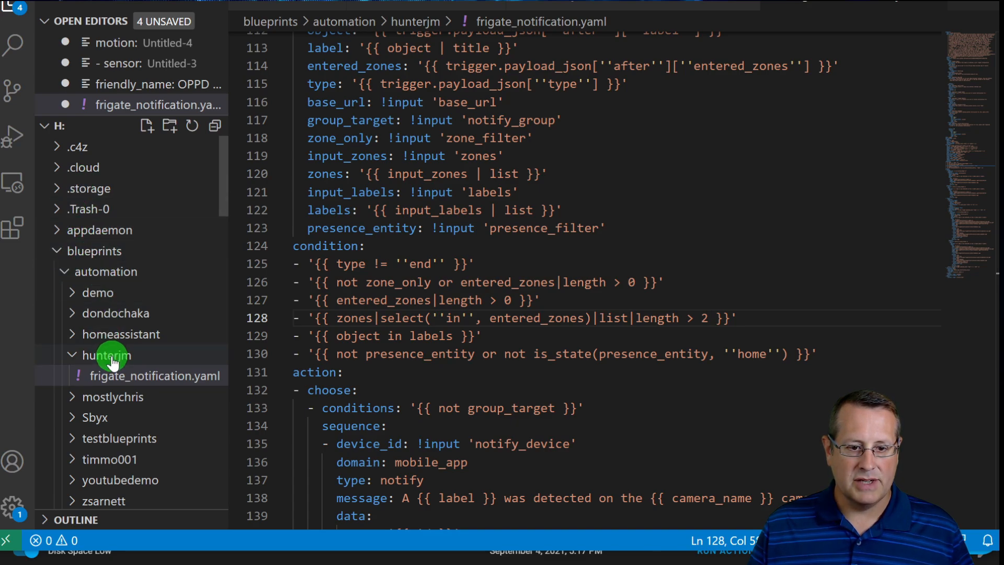
- Select frigate_notification.yaml in the hunterjm blueprint folder and look through its contents
click(147, 379)
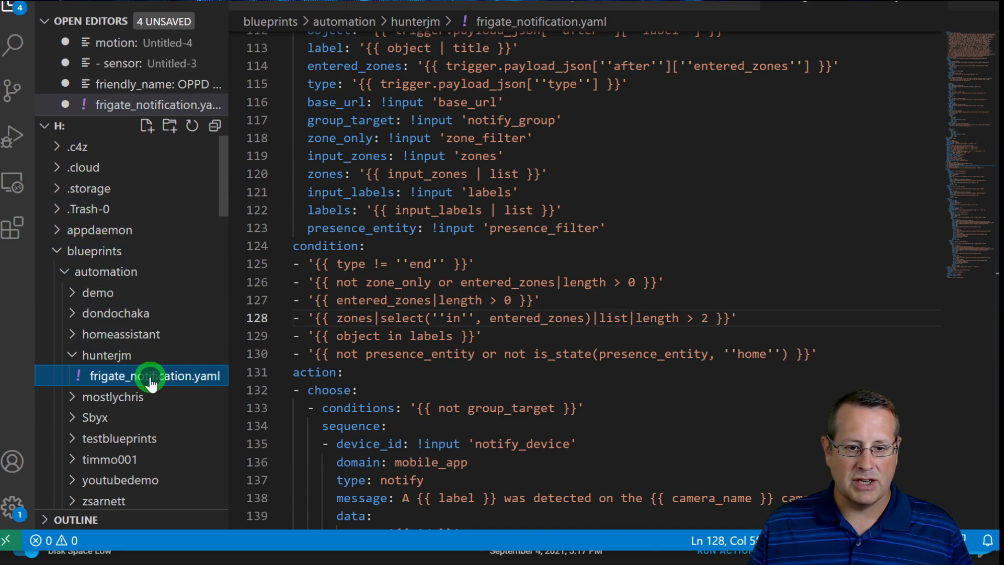
scroll(538, 358, up, 3)
scroll(511, 352, down, 4)
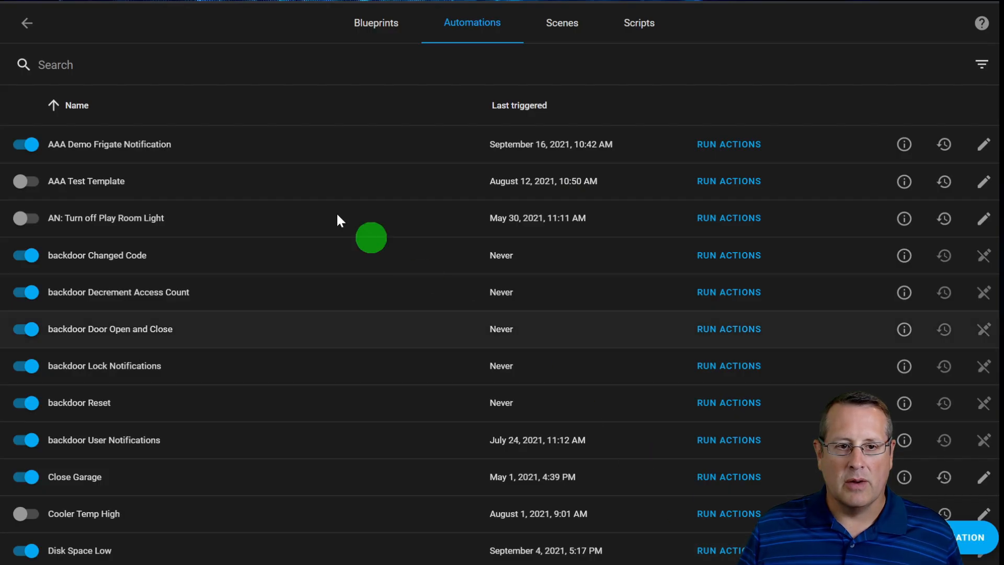
- Switch back to Home Assistant, leave the automations list and open the Office Tablet dashboard
click(29, 25)
click(29, 26)
scroll(97, 170, up, 10)
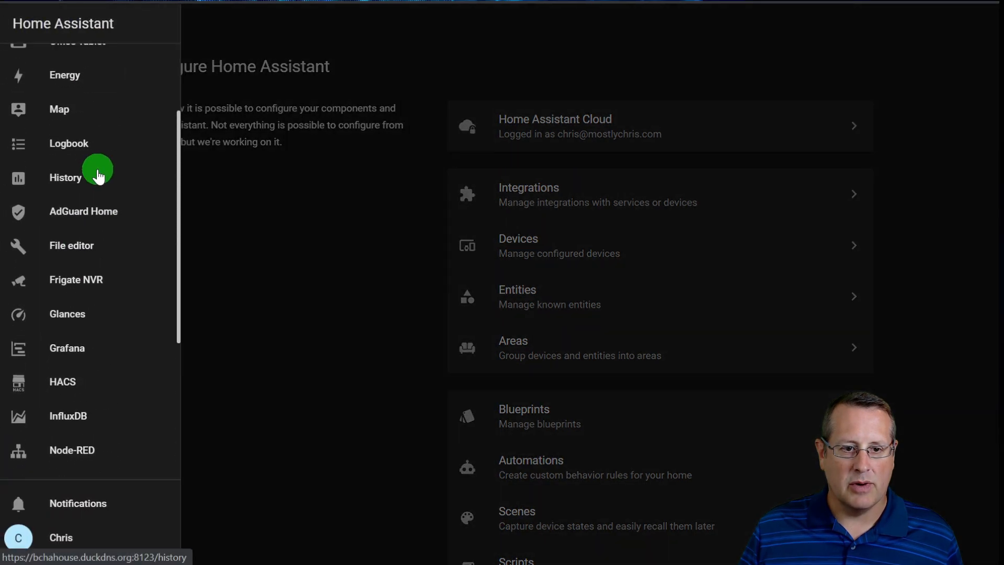
click(118, 175)
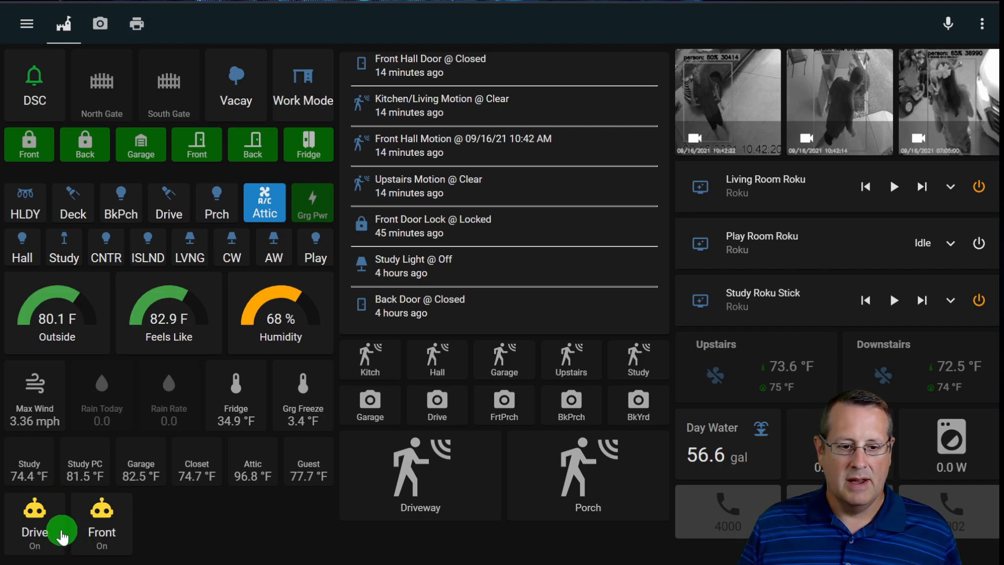
- Turn the Drive and Front automation toggles off and back on
click(59, 527)
click(104, 528)
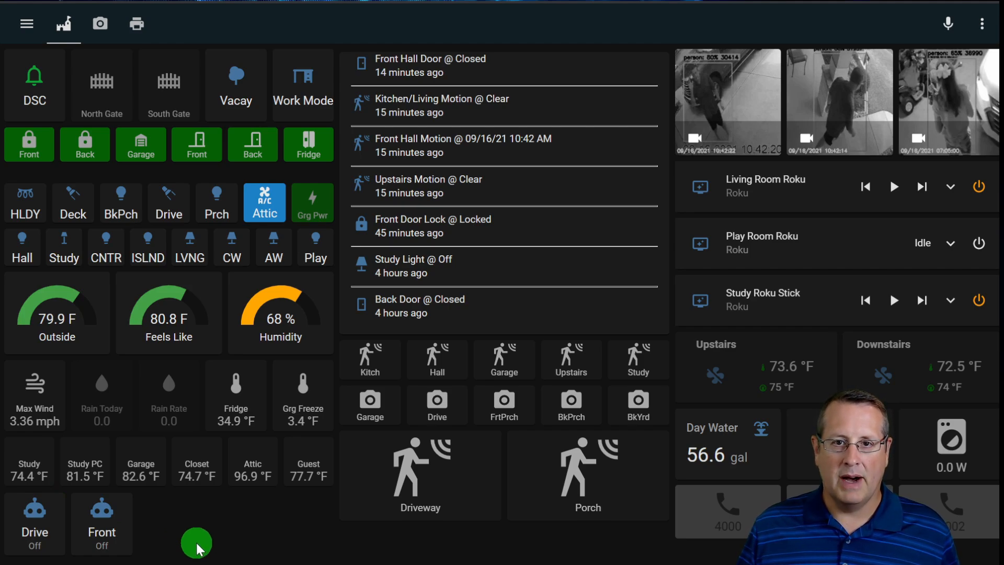
click(39, 530)
click(103, 541)
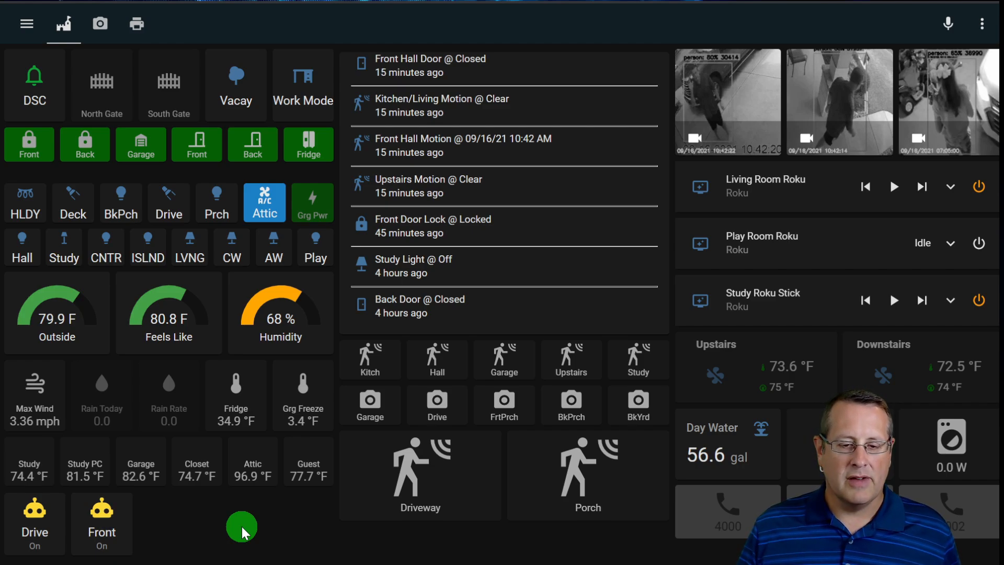
- Open the New Dash dashboard's Cam Demo View and put the dashboard in edit mode
click(25, 29)
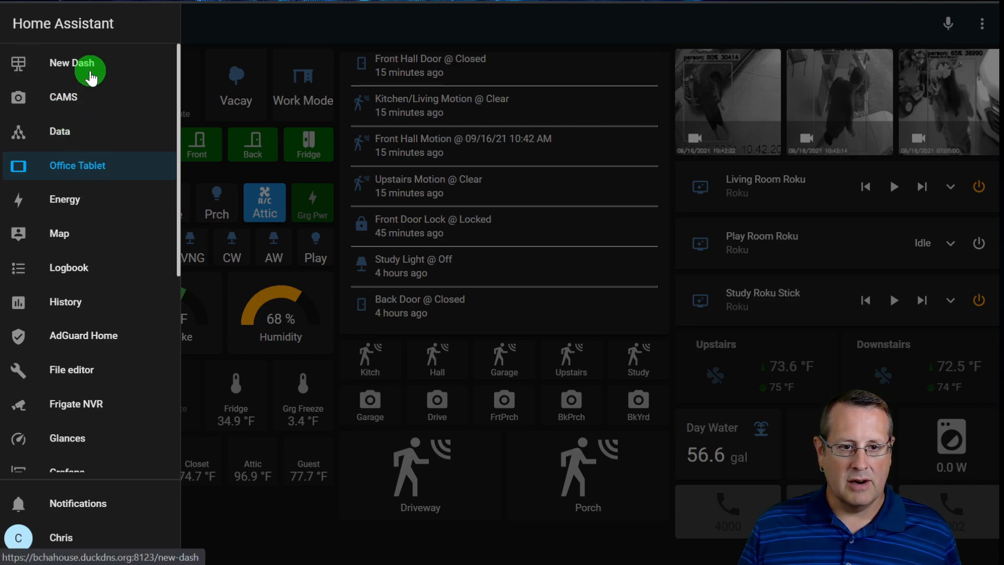
click(96, 74)
click(248, 26)
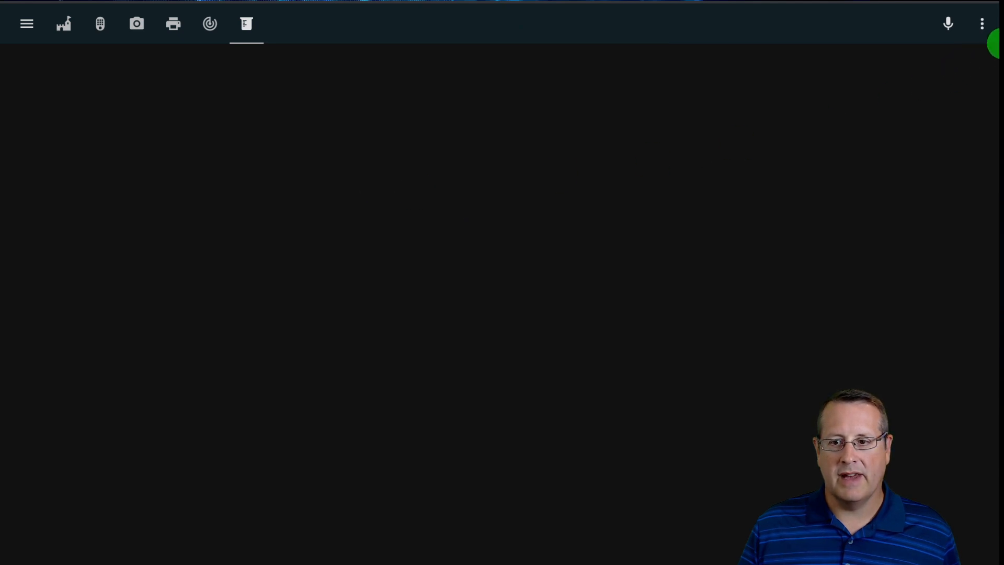
click(983, 25)
click(950, 94)
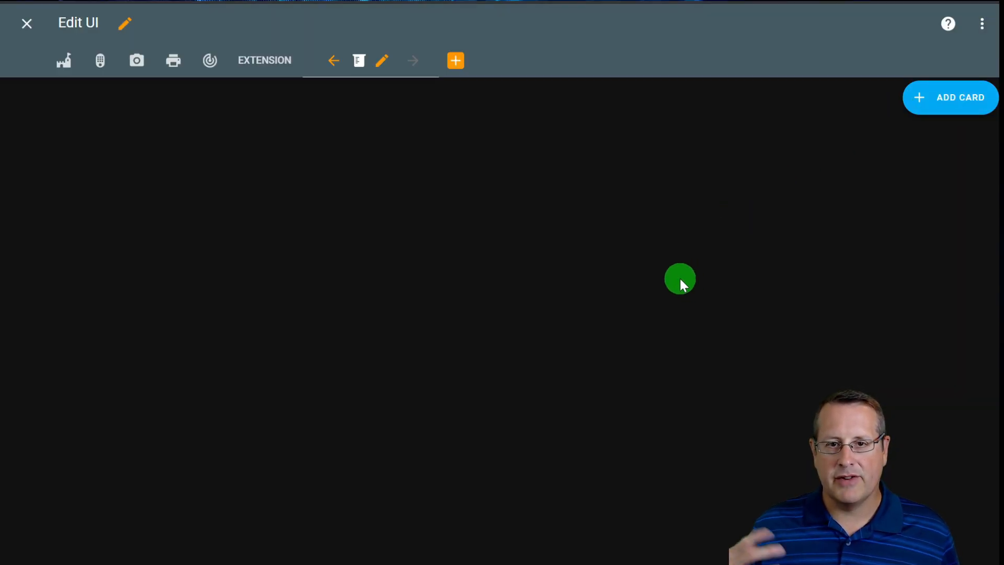
- Add a Grid card to the Cam Demo View
click(974, 111)
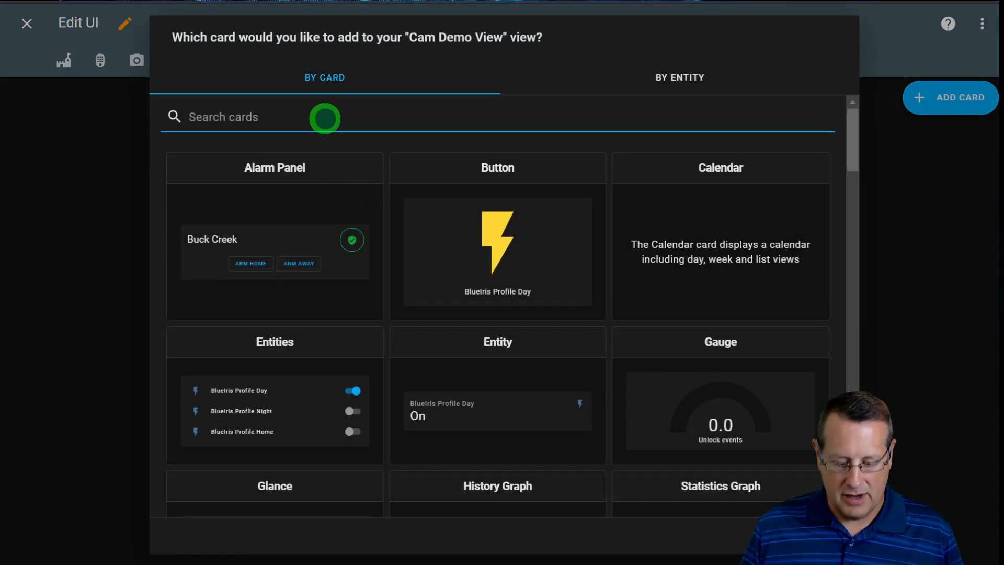
text(grid)
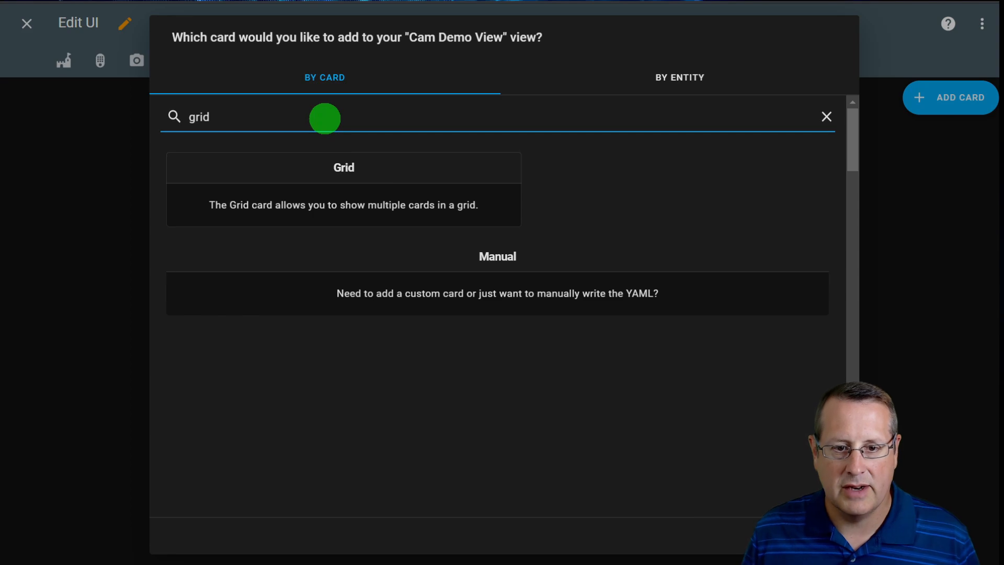
click(332, 203)
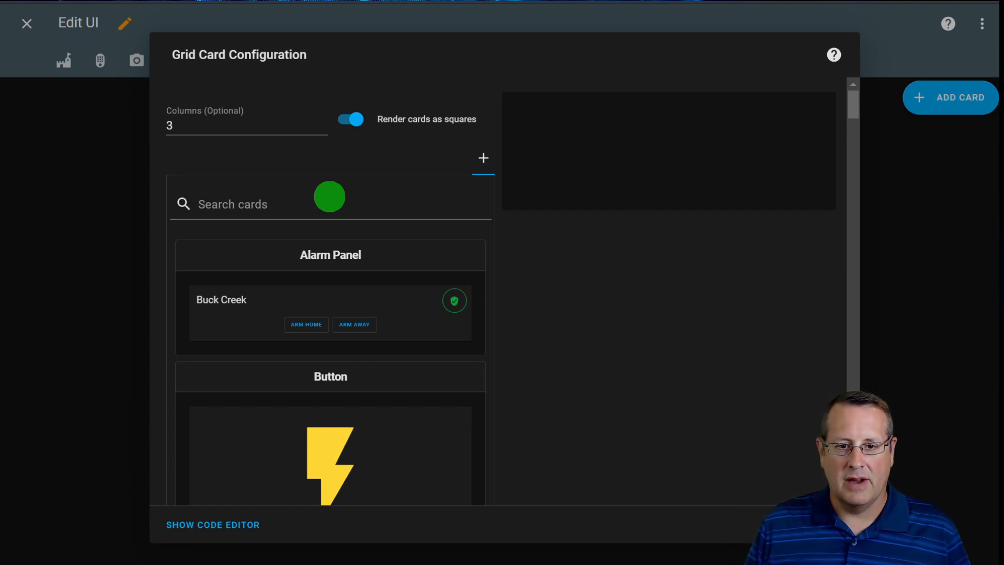
- Turn off square card rendering for the new grid and set its columns to 1
click(352, 120)
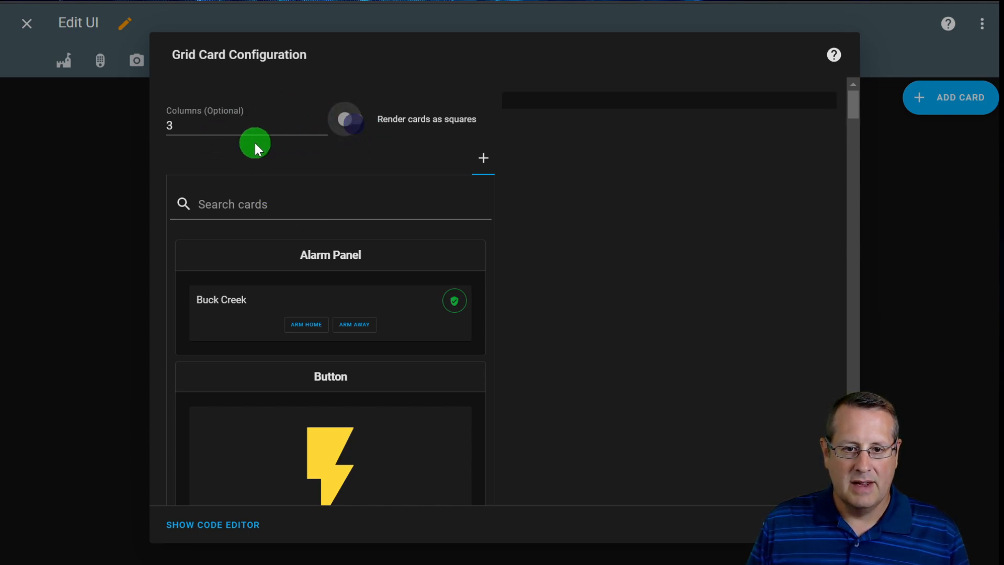
click(208, 125)
key(BackSpace)
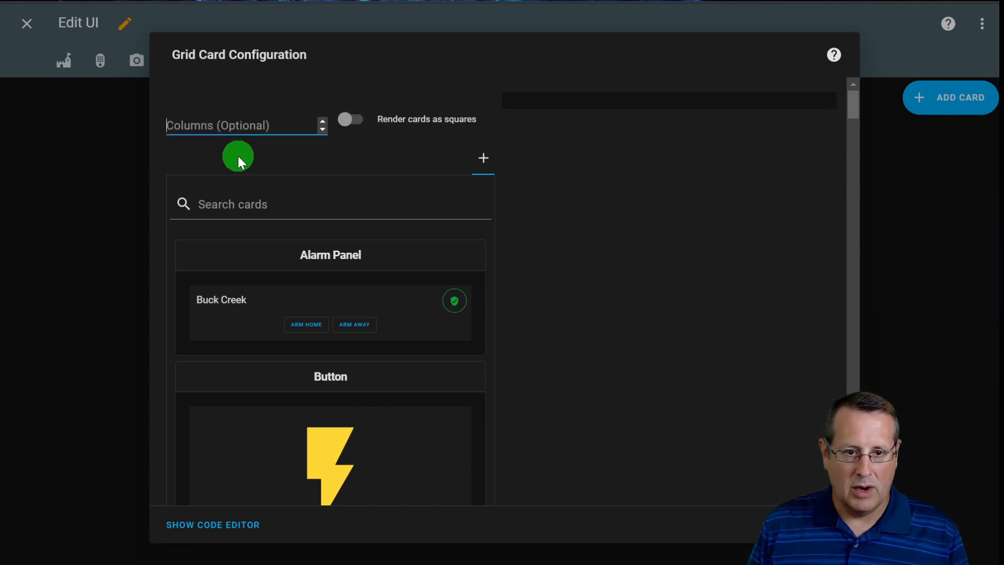
text(1)
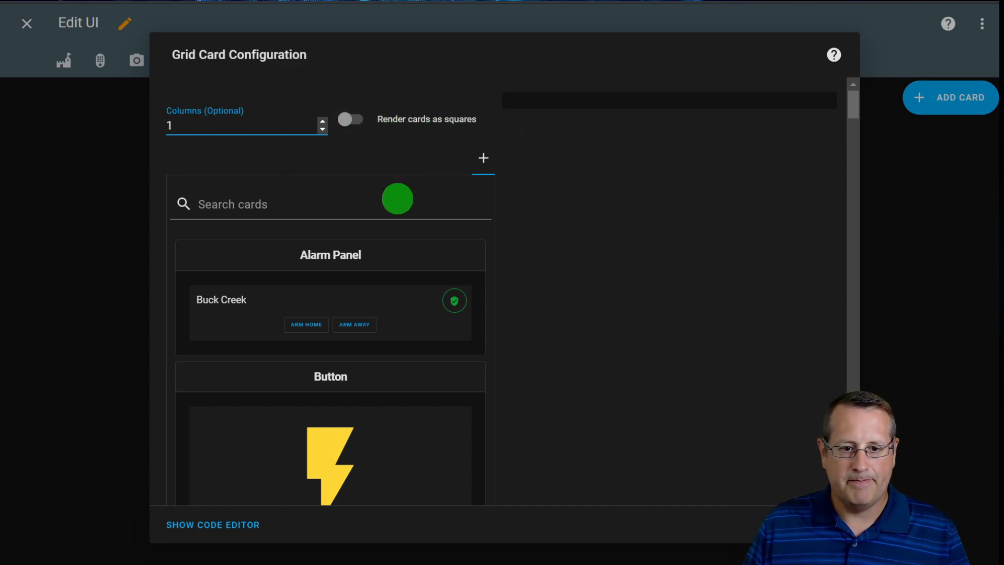
- Nest a second Grid card inside the outer grid and set the nested grid's columns to 1
click(290, 203)
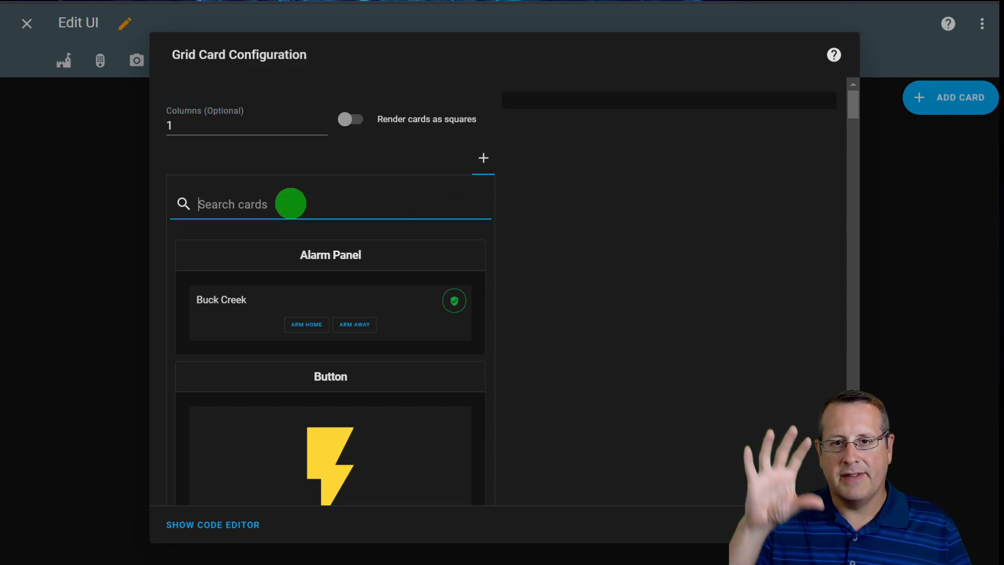
text(grid)
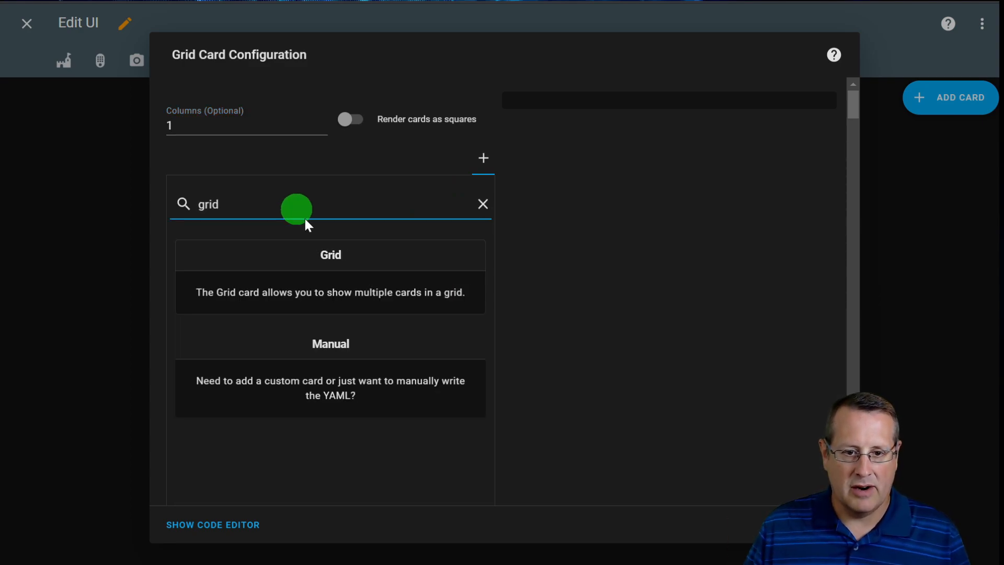
click(340, 264)
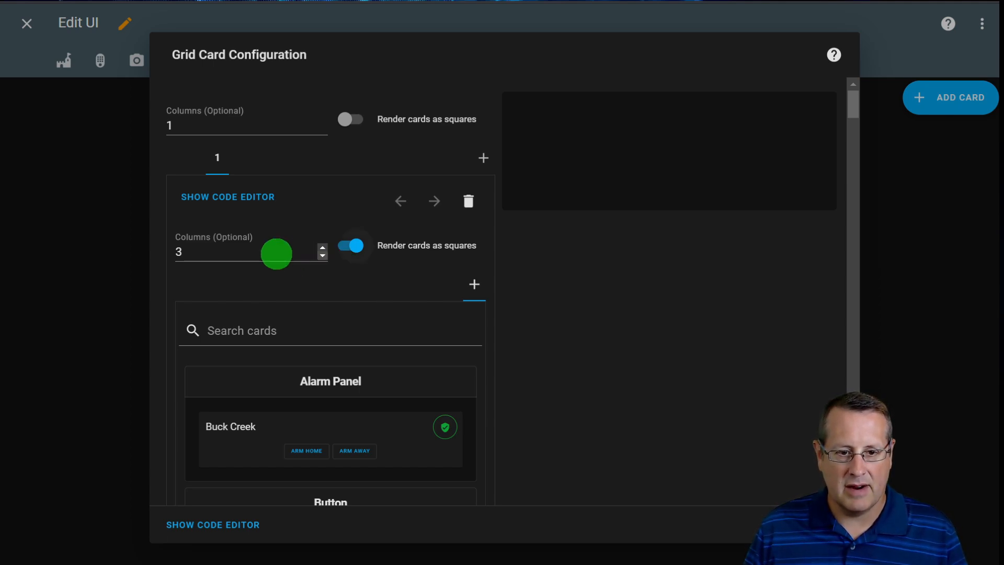
click(206, 254)
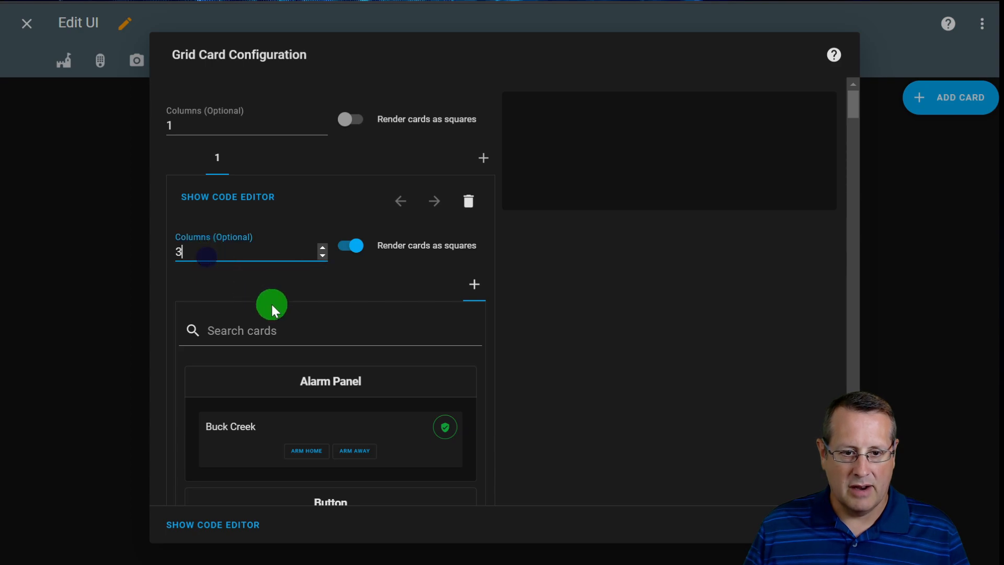
key(BackSpace)
text(1)
- Add a Picture Glance card inside the nested grid
click(303, 336)
text(picture-glan)
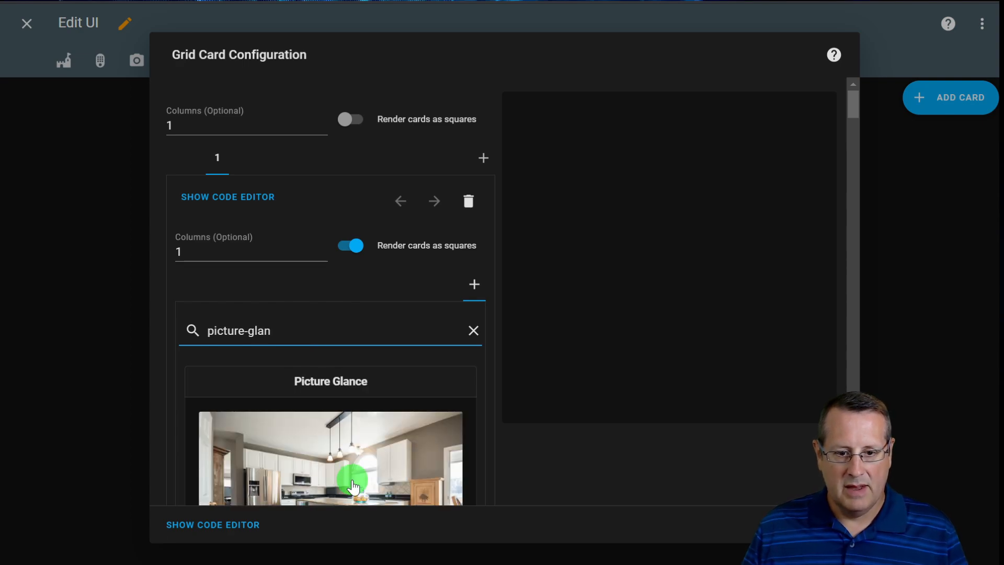
scroll(353, 486, down, 3)
click(365, 339)
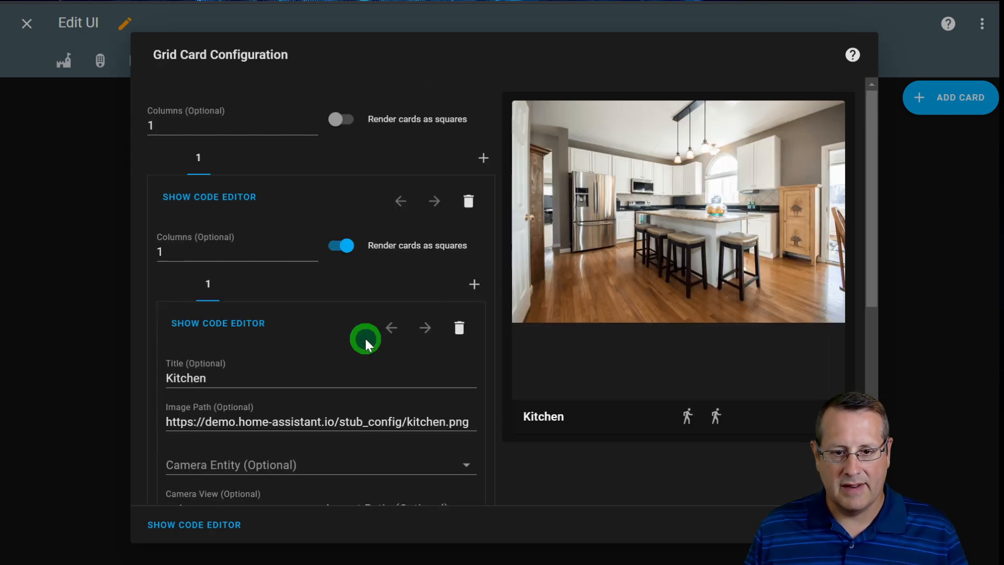
- Clear the Picture Glance card's title and image path
scroll(361, 389, down, 3)
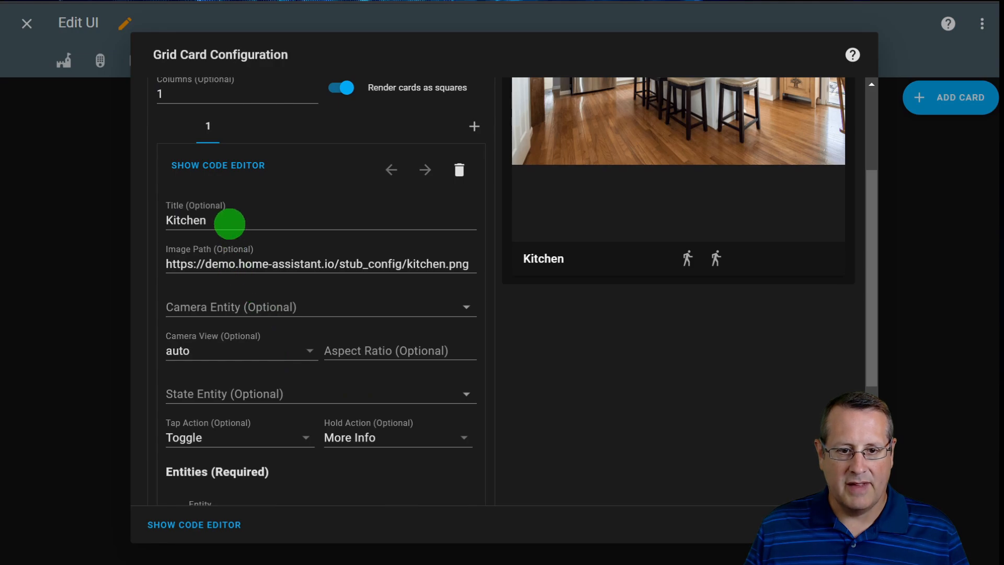
scroll(256, 257, up, 2)
drag(217, 297, 152, 298)
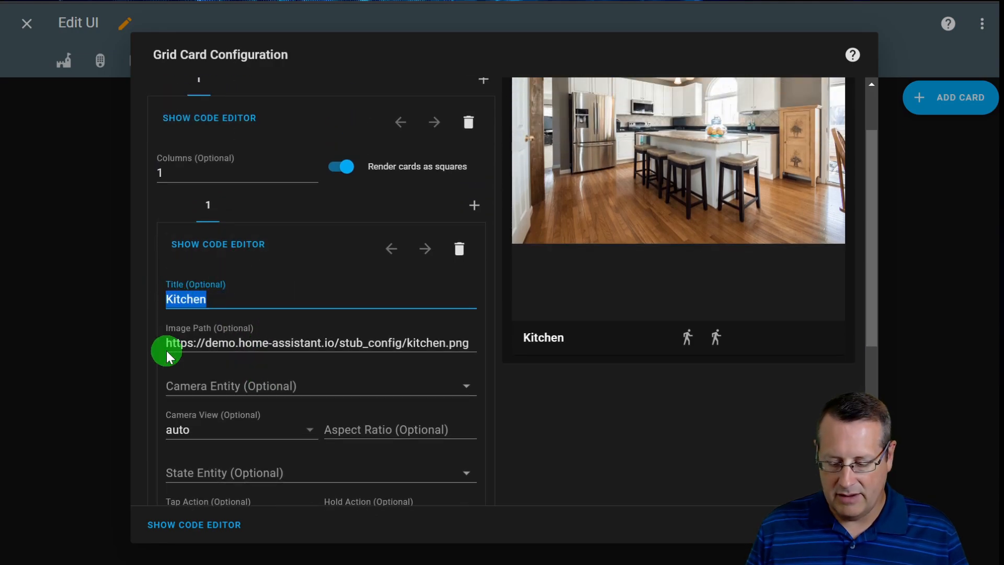
key(BackSpace)
click(353, 338)
triple_click(352, 339)
text(https://www.home-assistant.io/images/merchandise/shirt-frontpage.png)
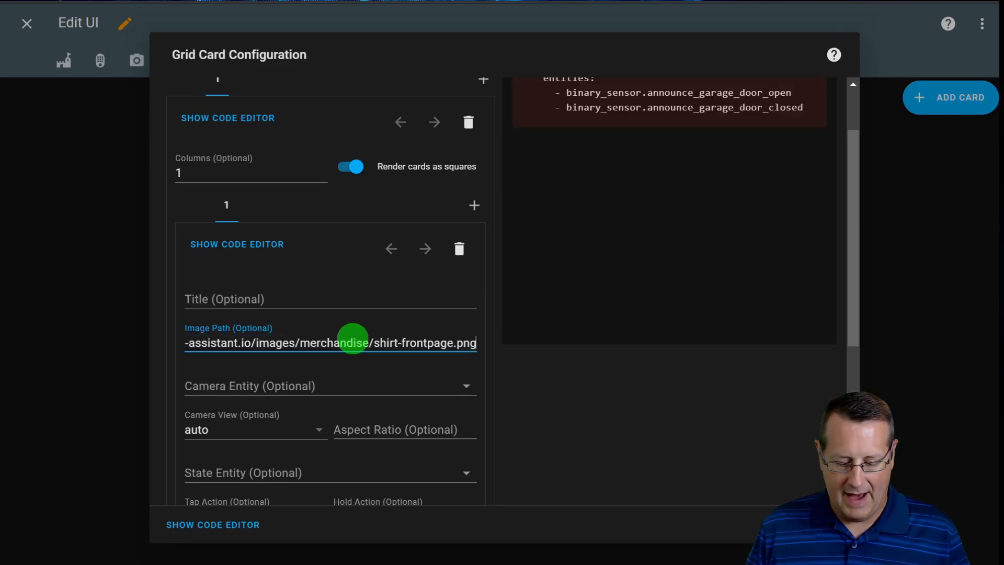
triple_click(352, 339)
key(BackSpace)
- Set the Picture Glance card's camera entity to camera.driveway_person
click(342, 387)
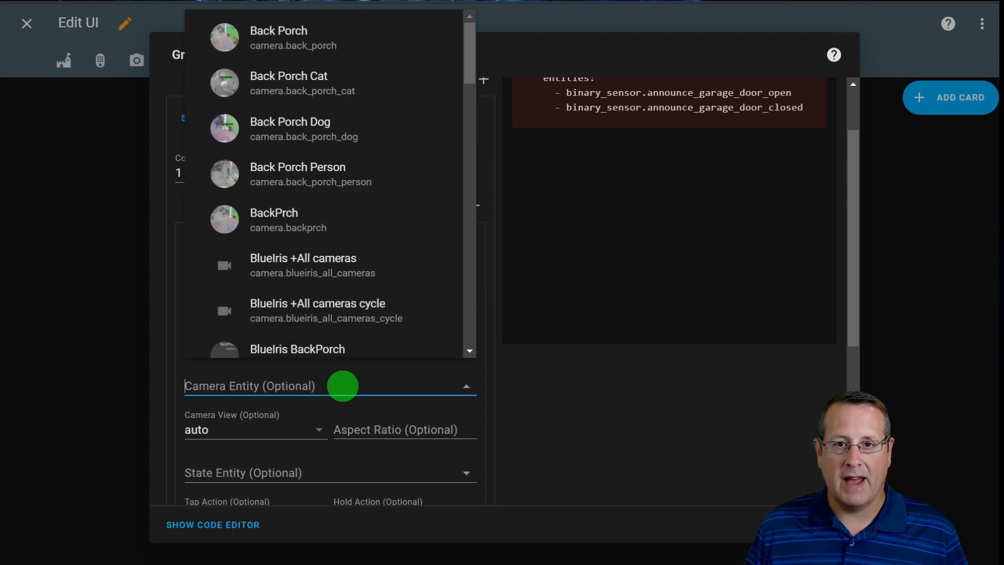
text(cam)
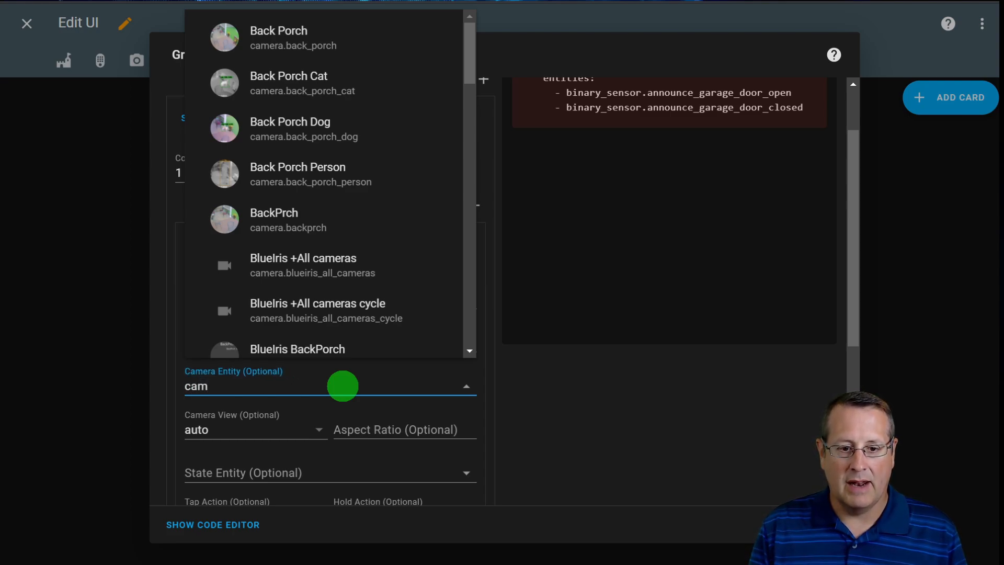
text(era)
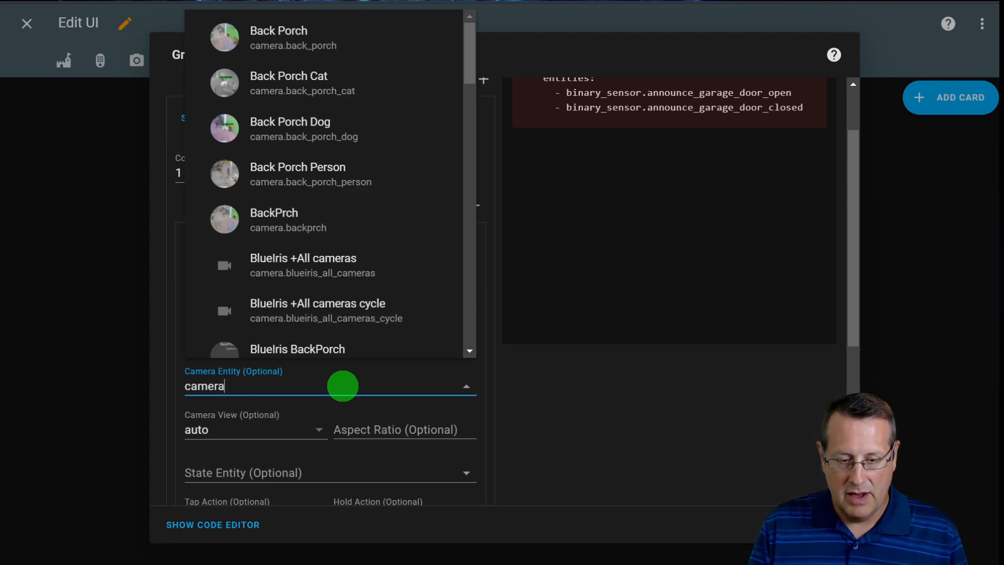
text(p)
key(BackSpace)
text(g)
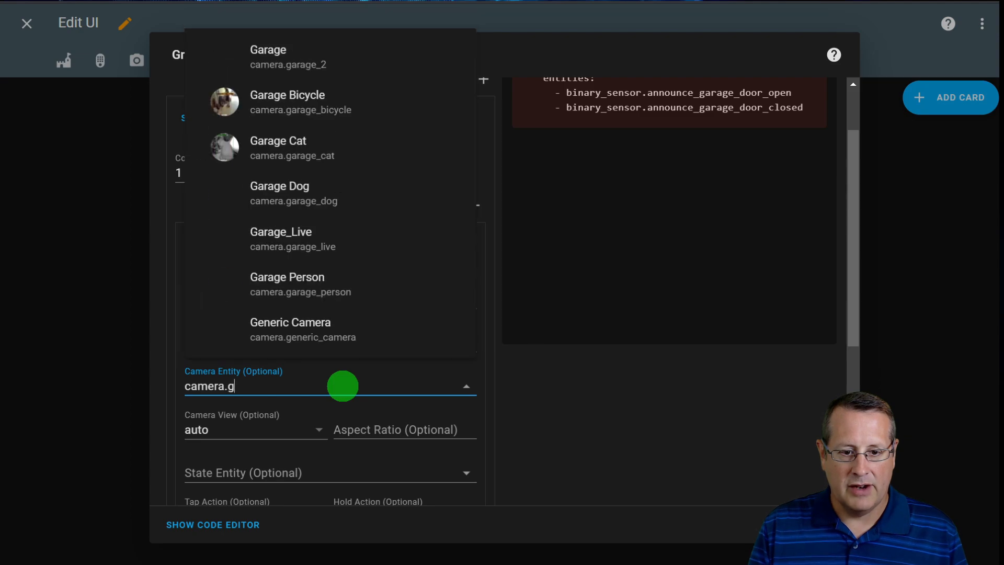
key(BackSpace)
text(drive)
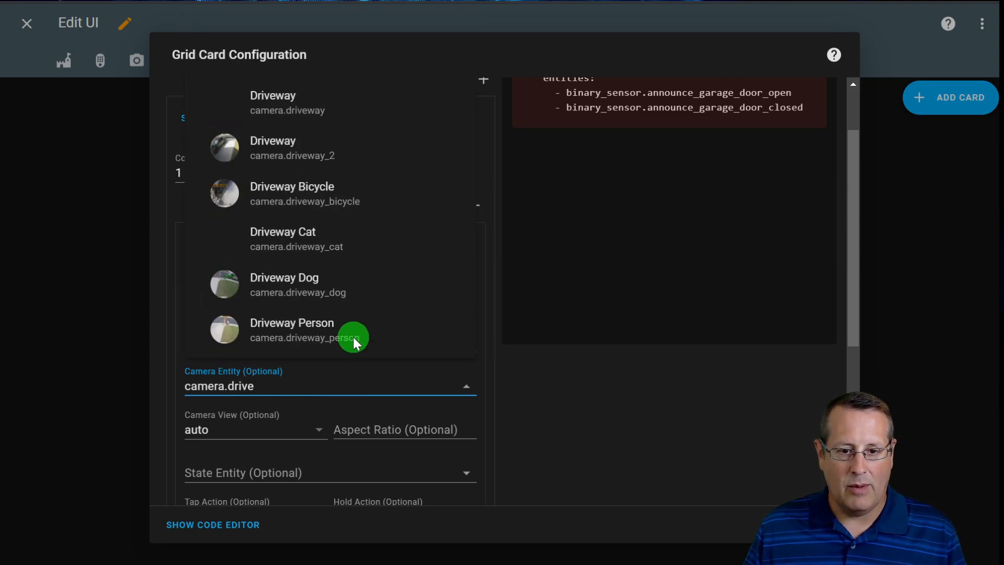
text(way)
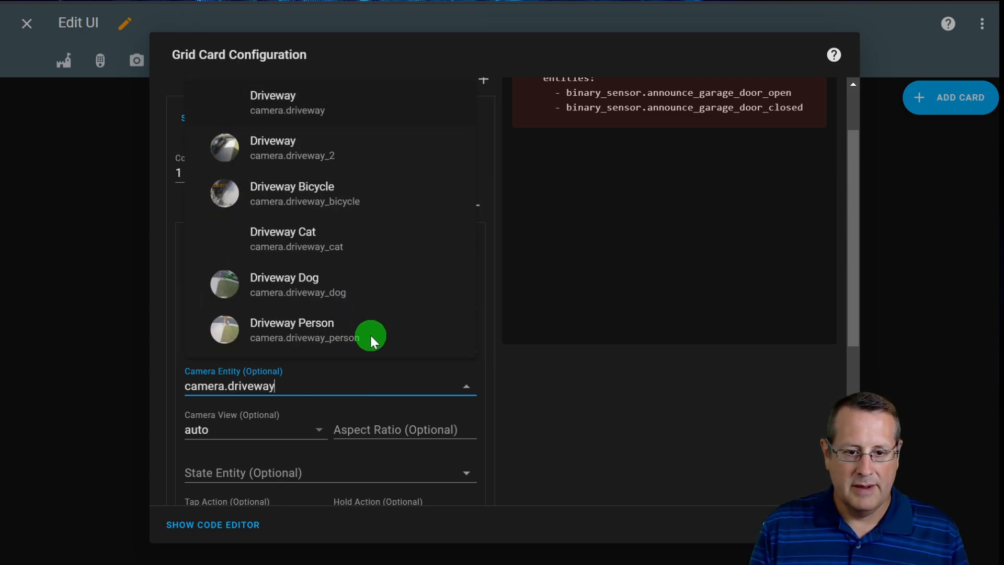
text(_person)
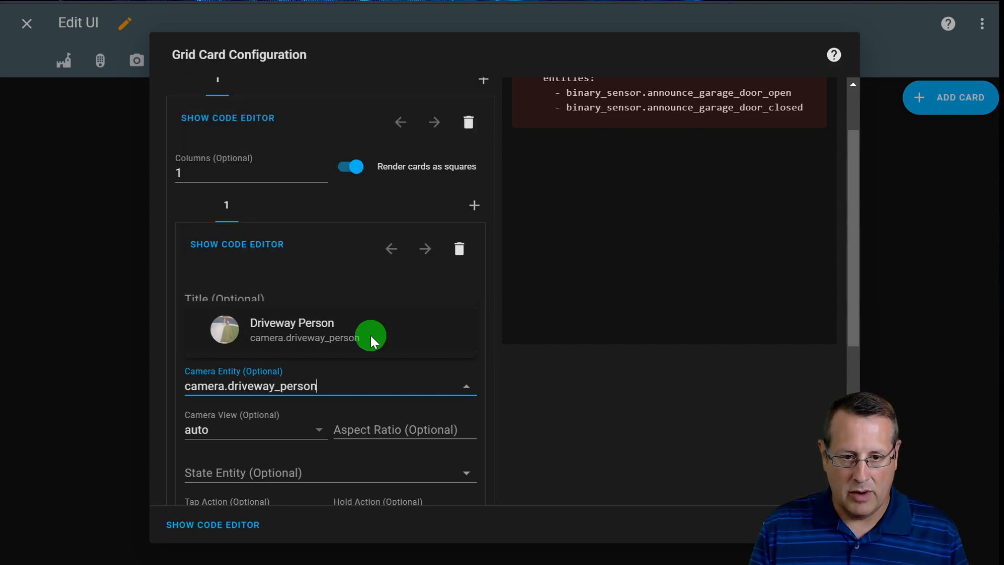
click(287, 331)
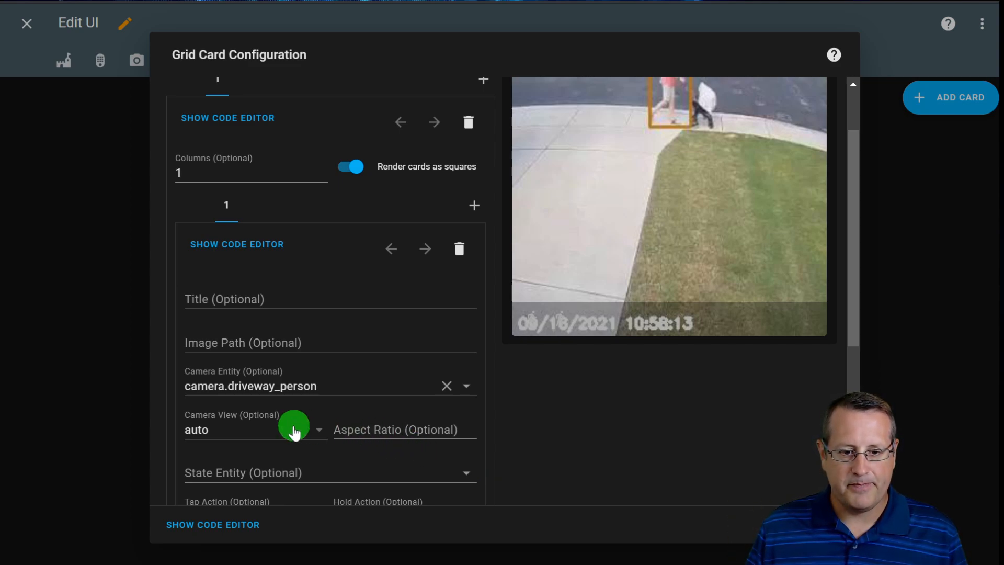
- Remove both garage door announcement sensors from the Picture Glance card's entities
scroll(256, 428, down, 2)
scroll(256, 429, down, 2)
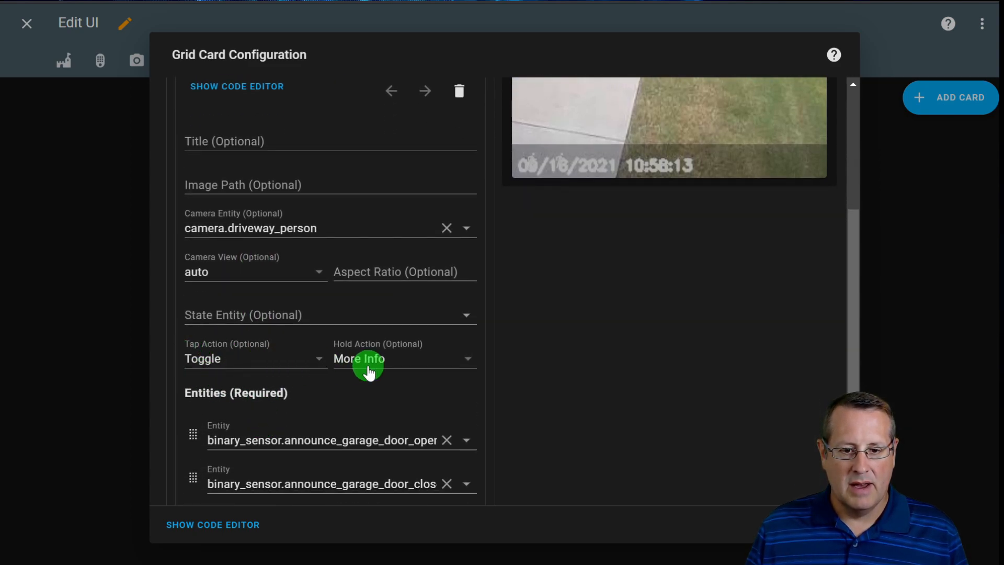
scroll(352, 377, down, 3)
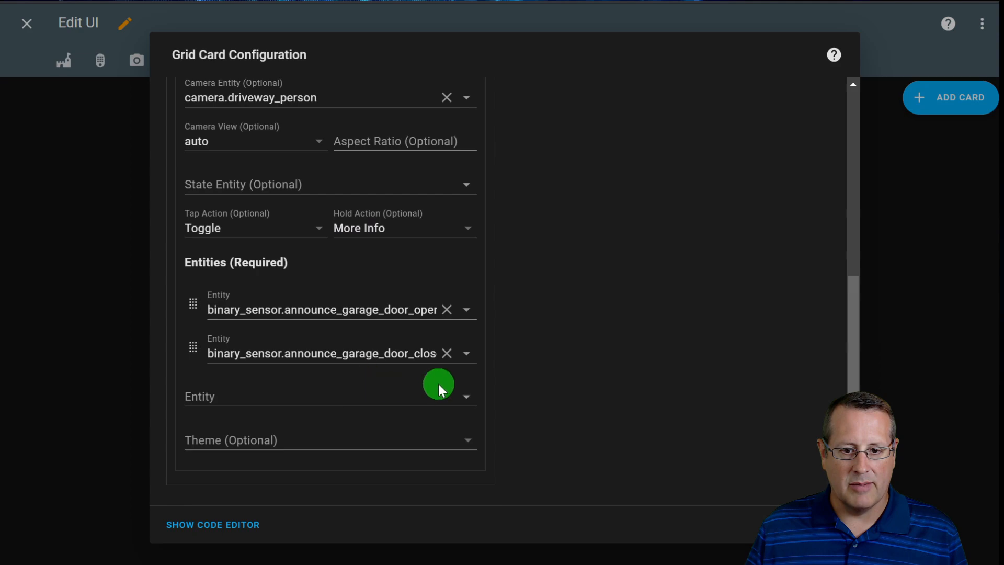
click(447, 353)
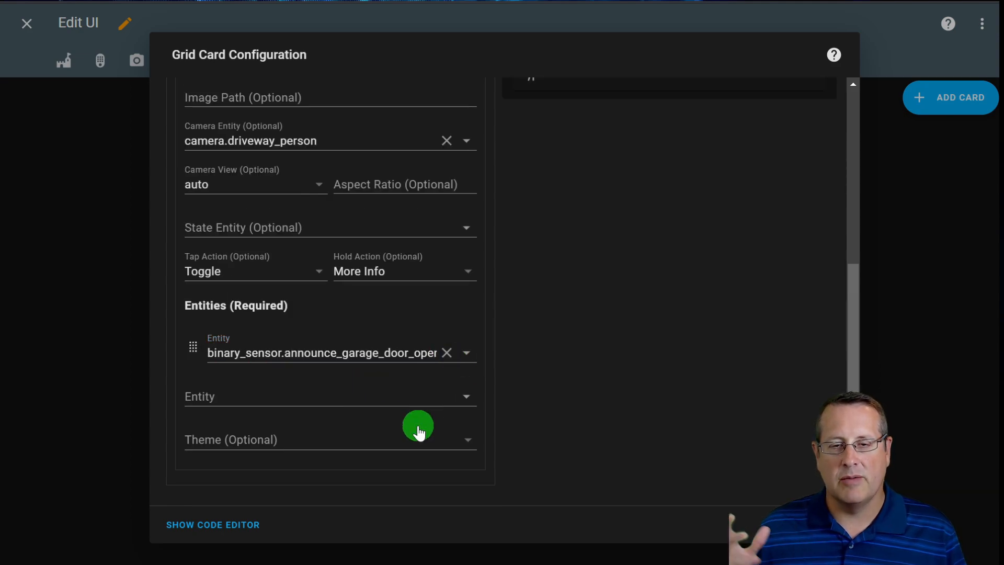
click(446, 353)
- Add binary_sensor.driveway_person_motion as the Picture Glance card's entity
click(322, 391)
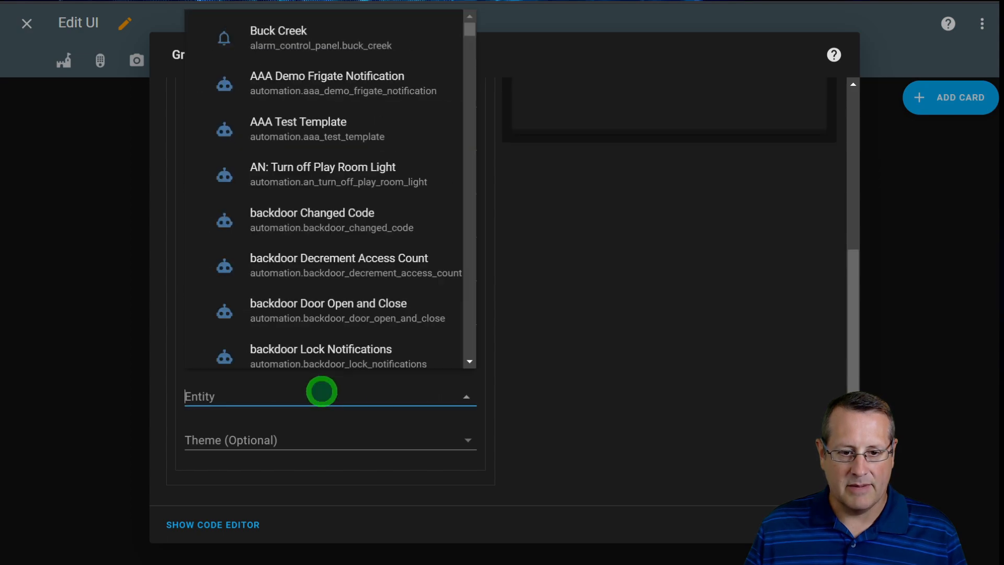
text(binary_ses)
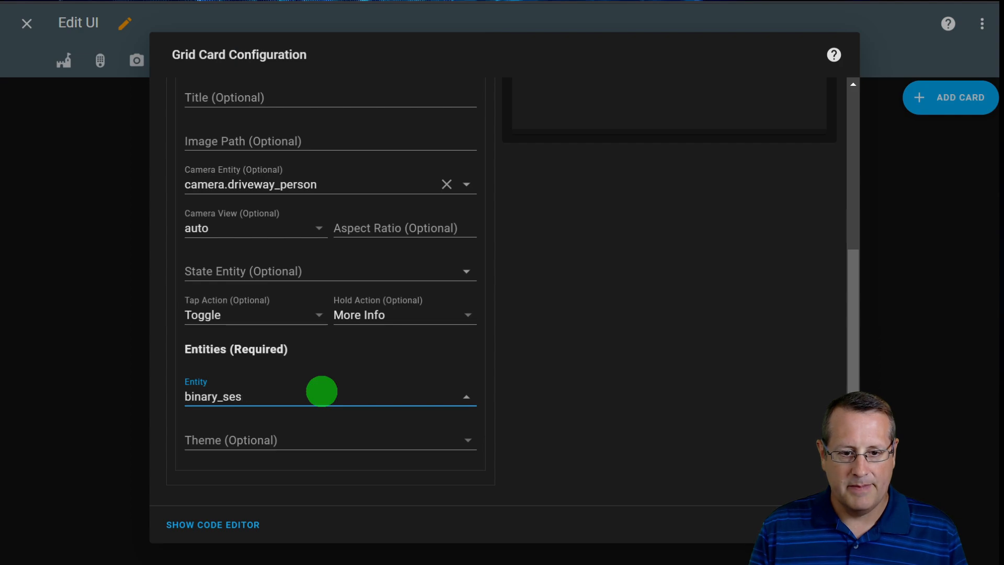
key(BackSpace)
text(no)
key(BackSpace)
text(sor.)
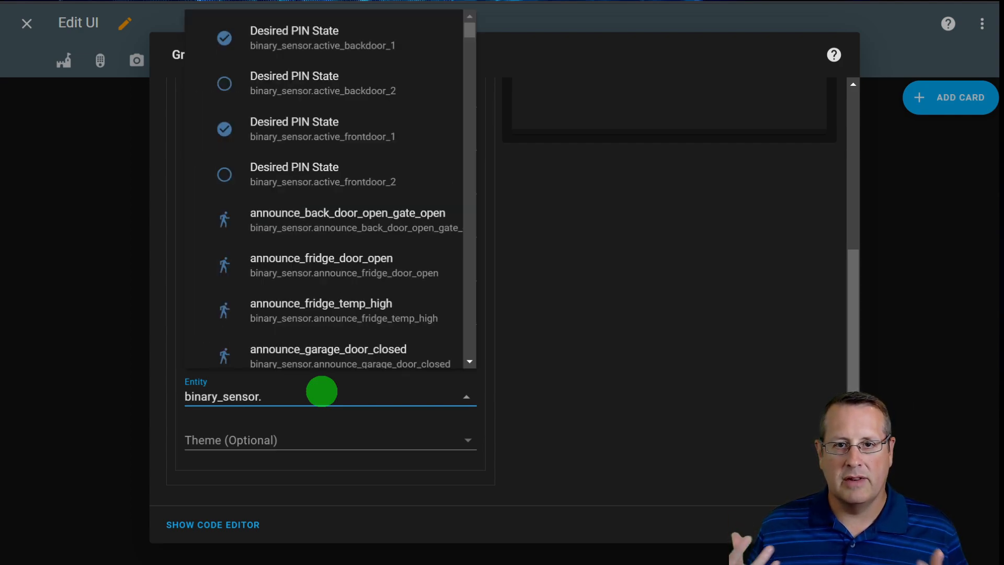
text(driveway_per)
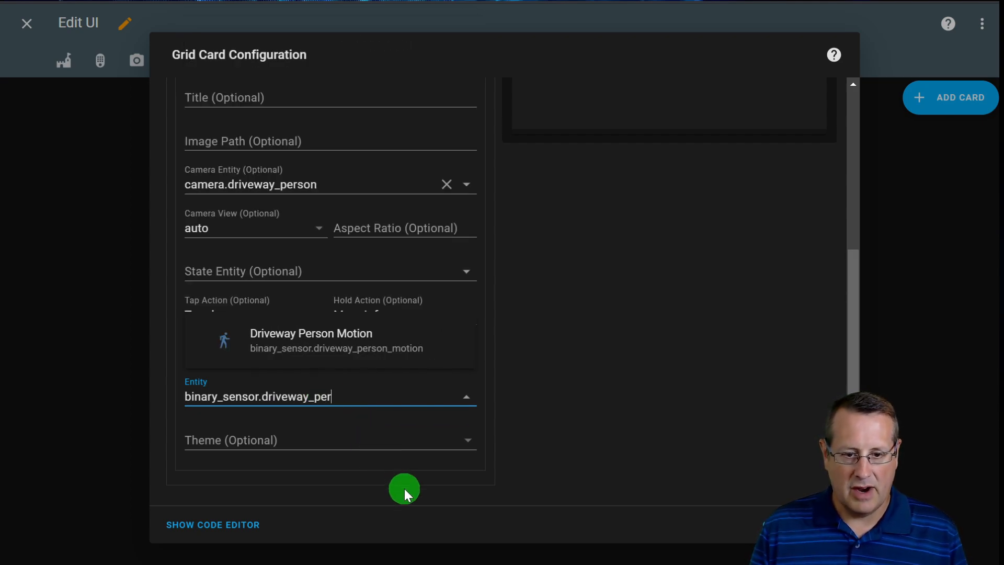
text(son_motion)
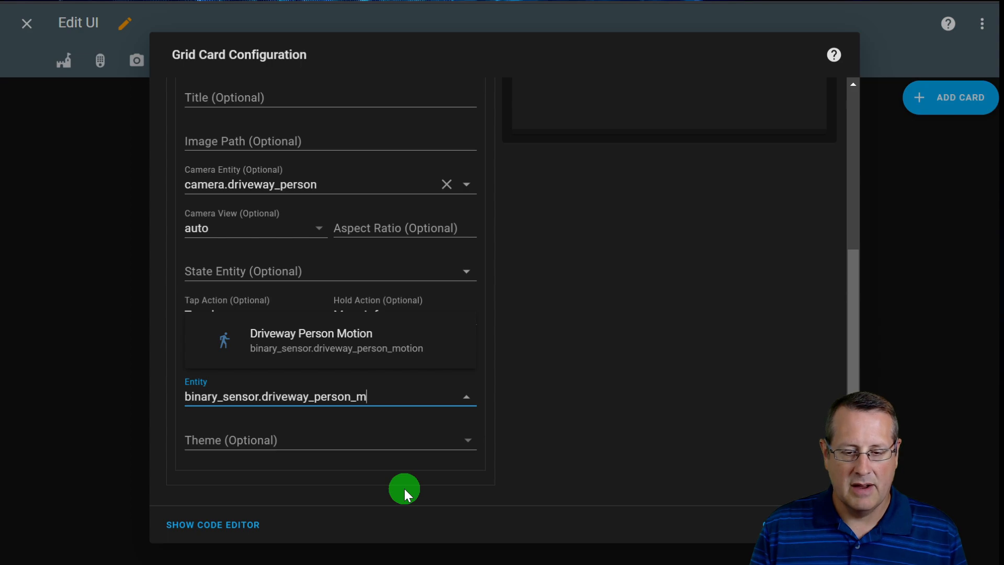
click(369, 339)
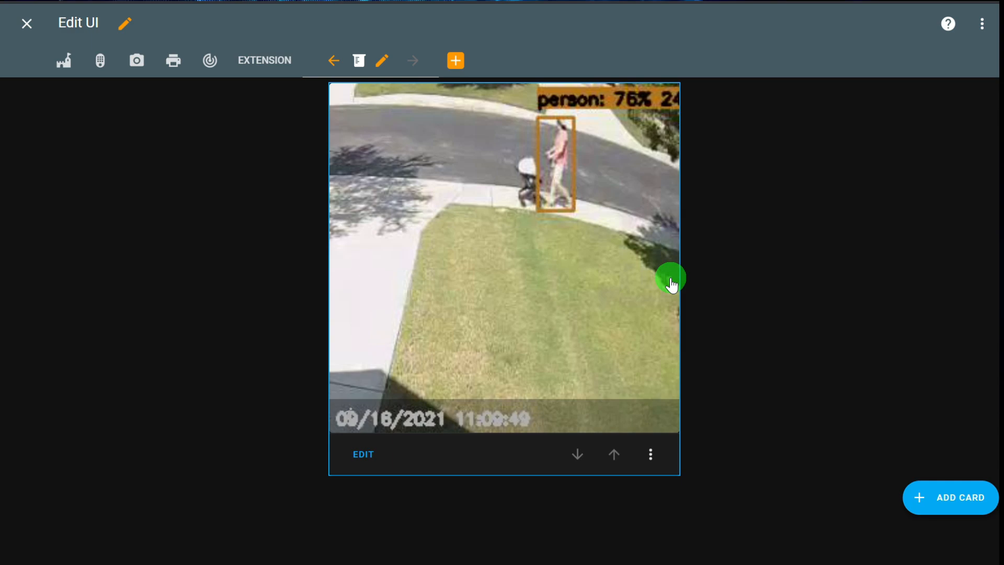
- Add another Grid card to the Cam Demo View below the driveway person image
click(948, 508)
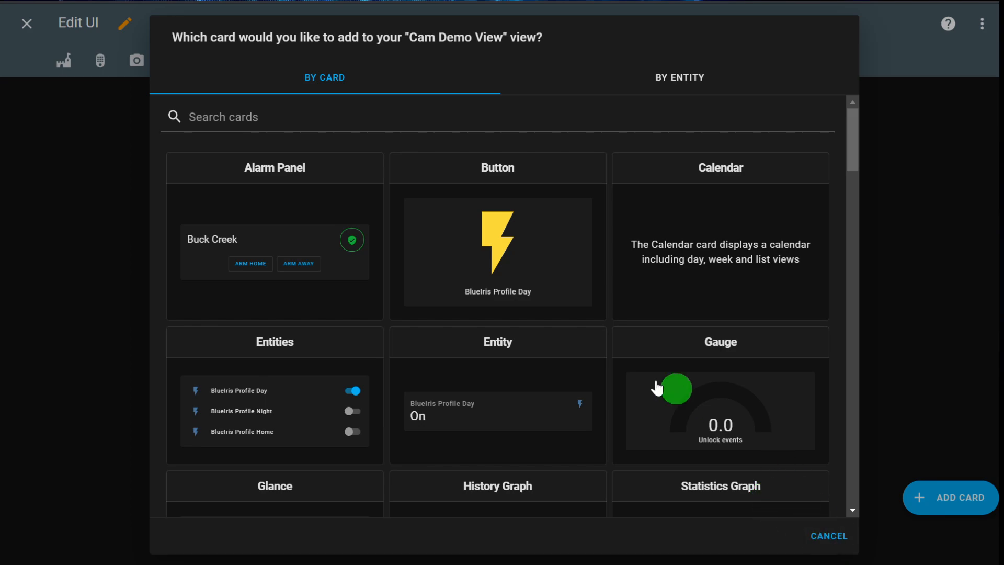
click(285, 120)
text(grid)
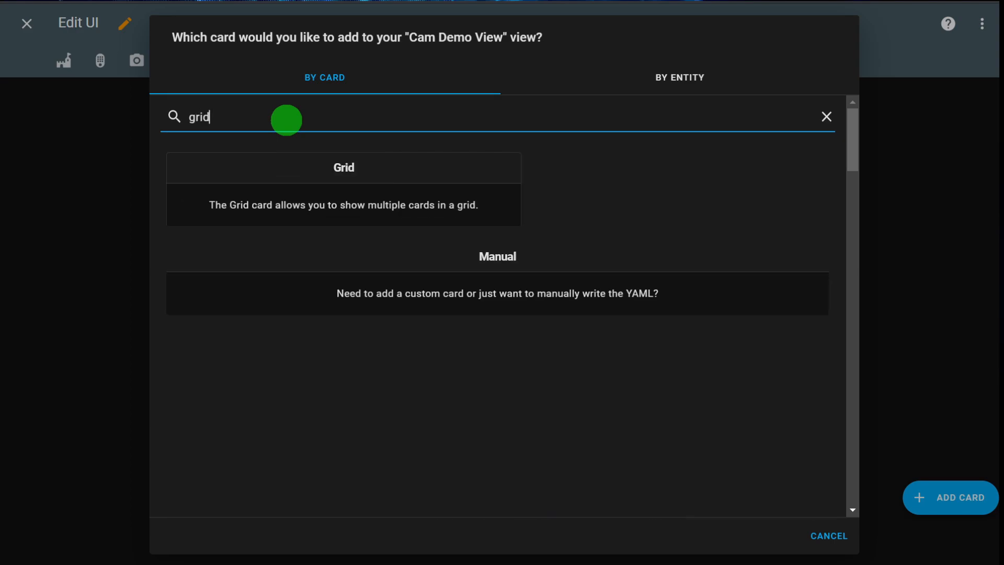
click(324, 173)
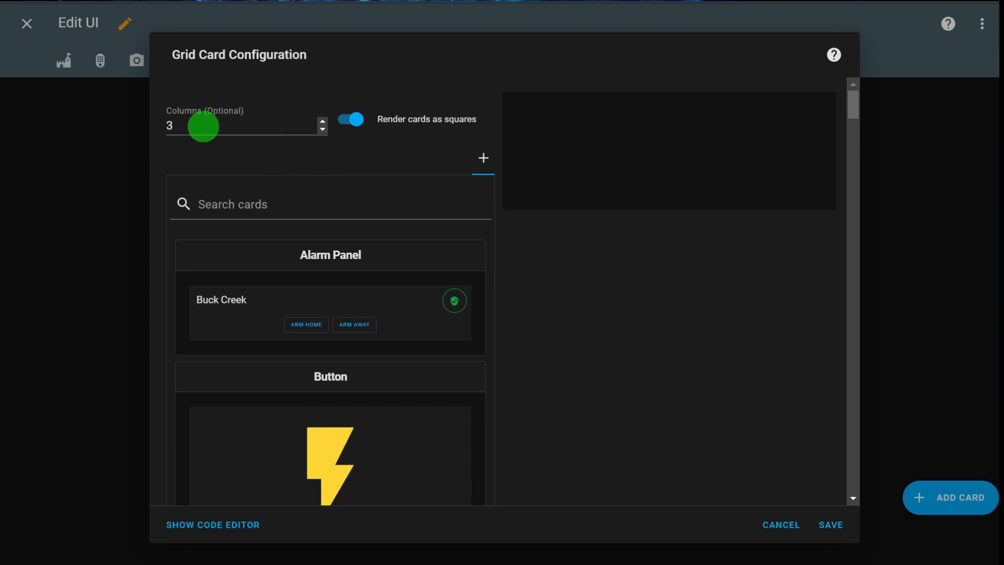
- Set the second grid's columns to 2 and turn off square card rendering
click(202, 125)
key(BackSpace)
text(2)
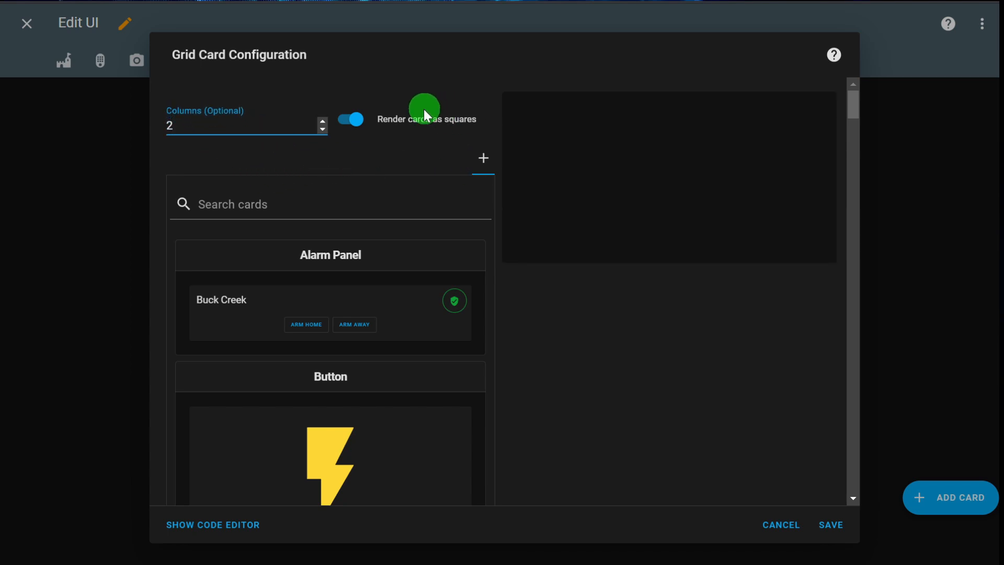
click(365, 123)
- Find the custom cards, add Custom: Button-Card to the second grid and show its code
click(291, 204)
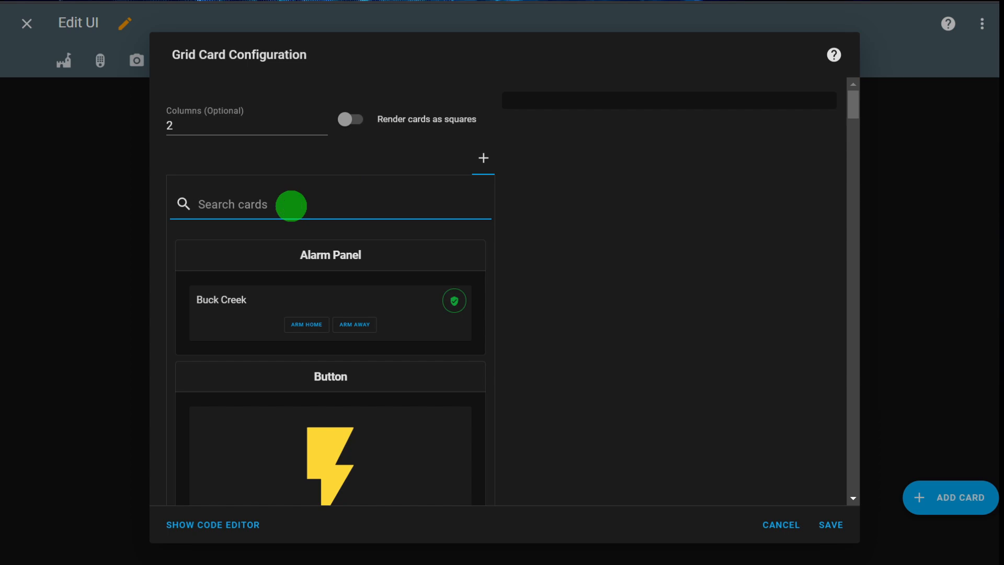
text(custom)
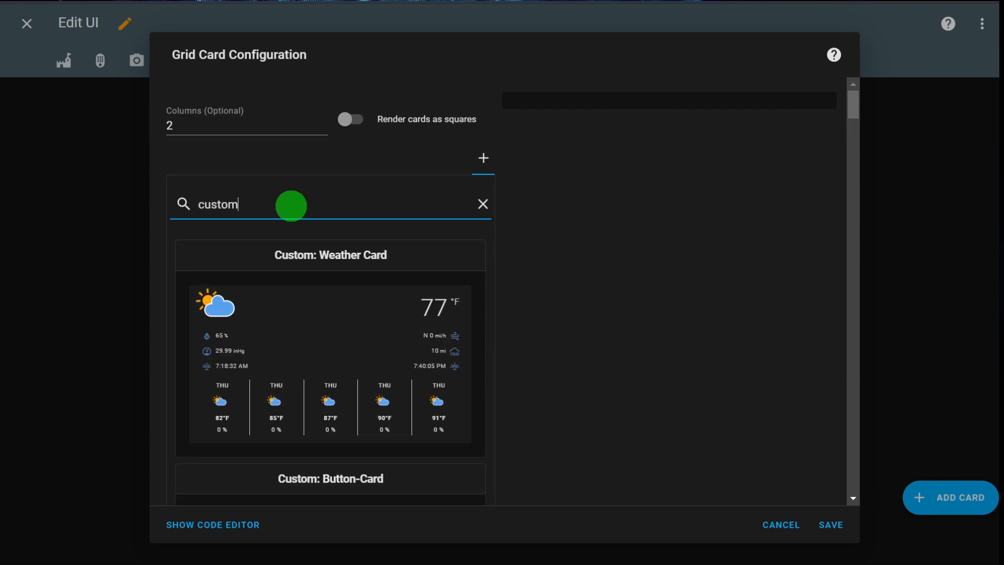
scroll(331, 261, down, 5)
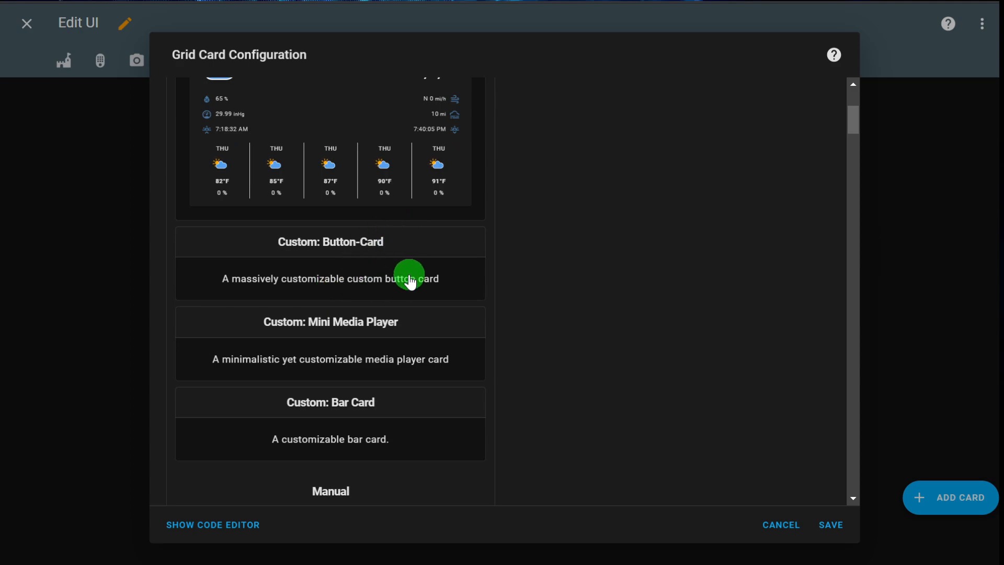
click(312, 280)
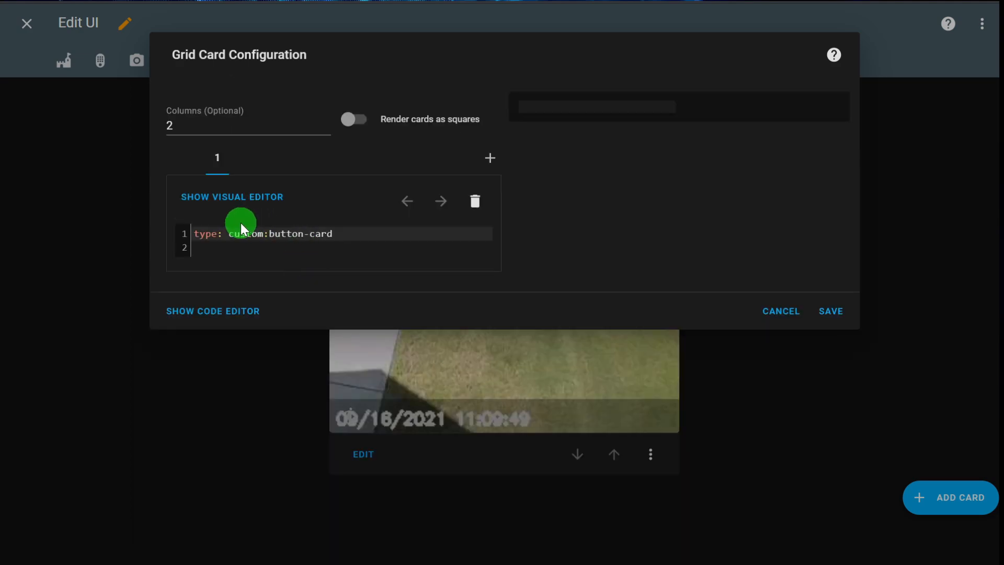
click(260, 208)
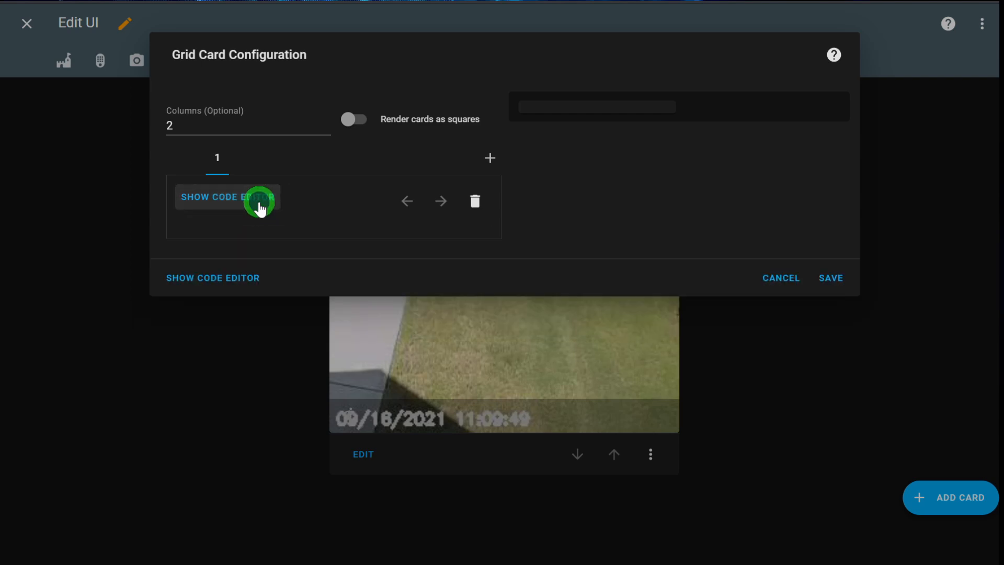
click(264, 206)
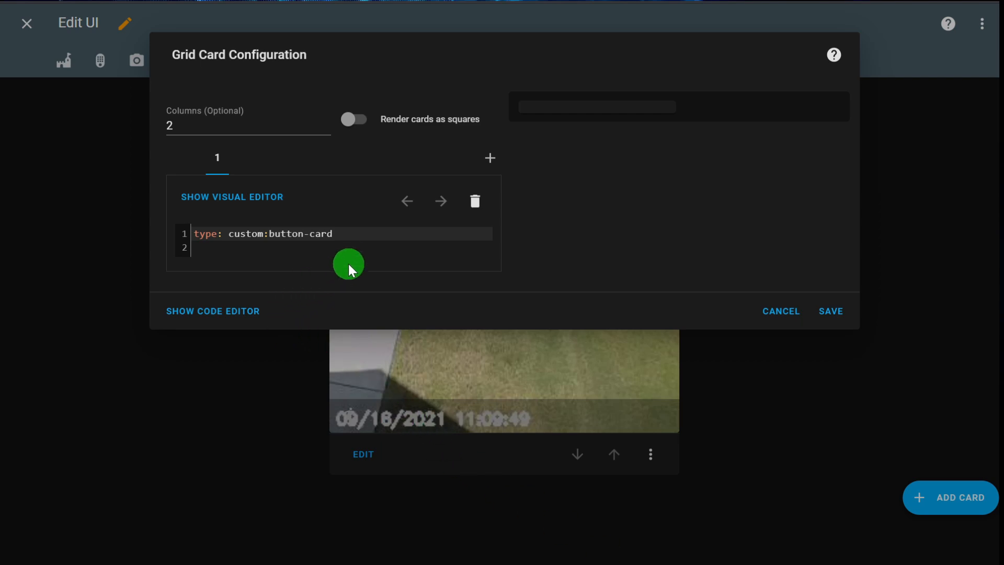
- Replace the button card's code with the copied Driveway configuration for binary_sensor.driveway_person_motion with icon mdi:motion-sensor, and remove the dash before type
drag(346, 235, 218, 230)
key(ctrl+v)
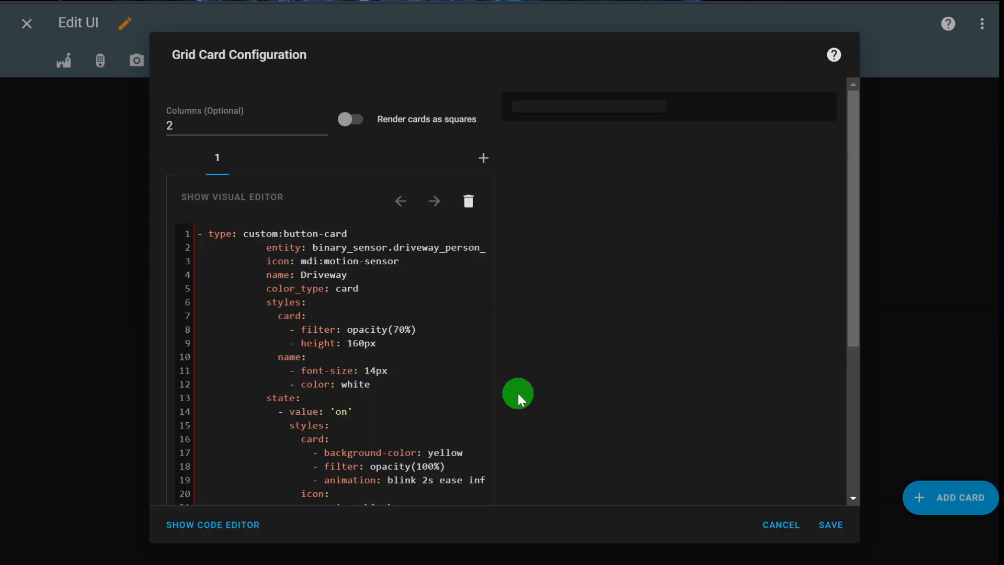
click(209, 233)
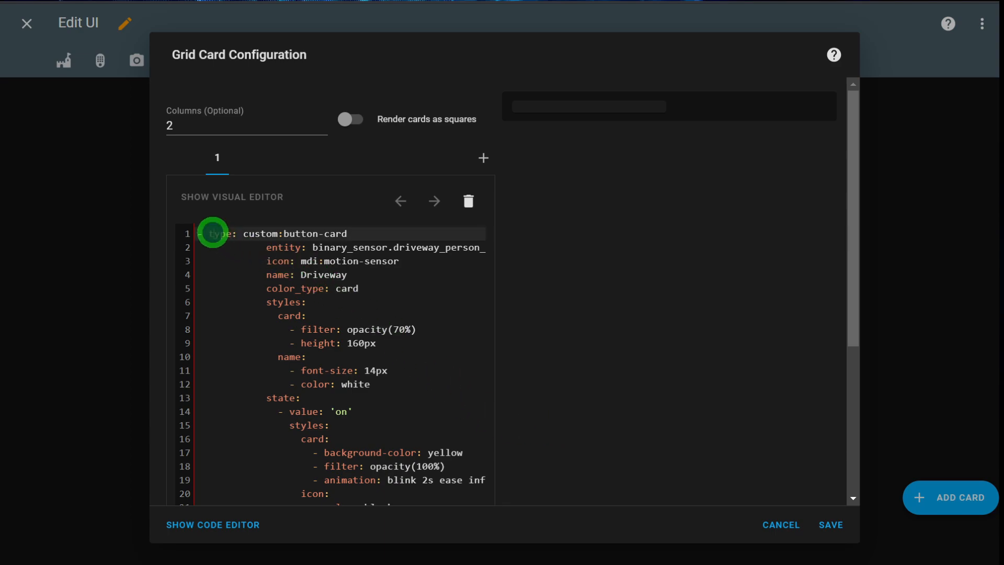
key(BackSpace)
key(BackSpace)
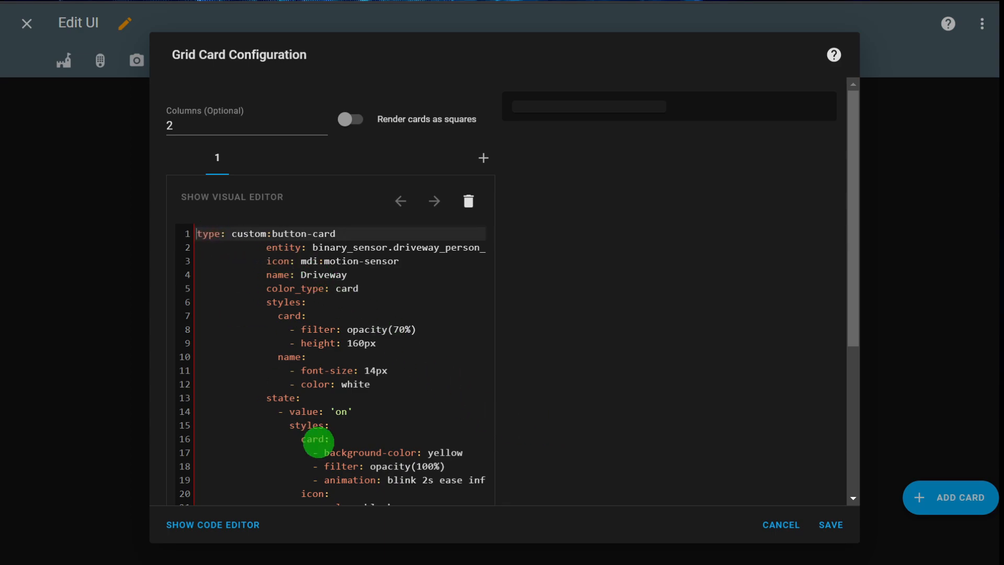
- Outdent the button card's YAML from the entity line through the state's name line so that entity aligns with type
drag(261, 247, 475, 525)
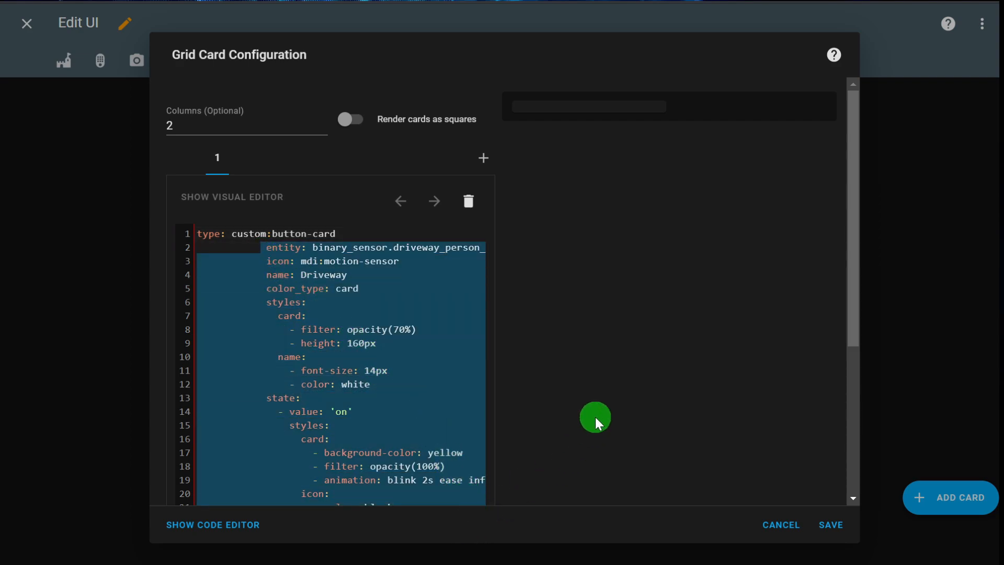
key(shift+Tab)
key(shift+Tab)
key(shift+Tab)
key(shift+Tab)
key(shift+Tab)
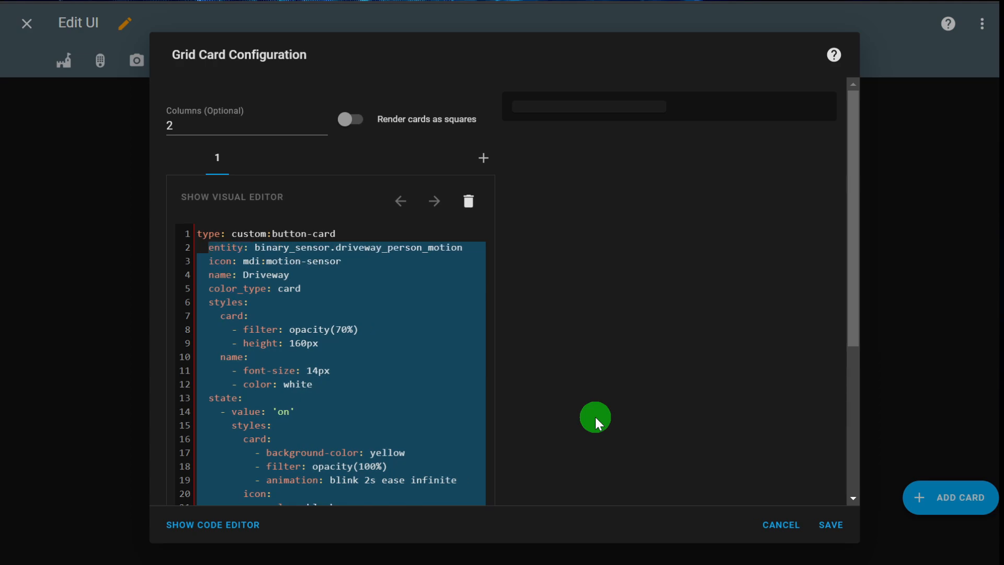
key(shift+Tab)
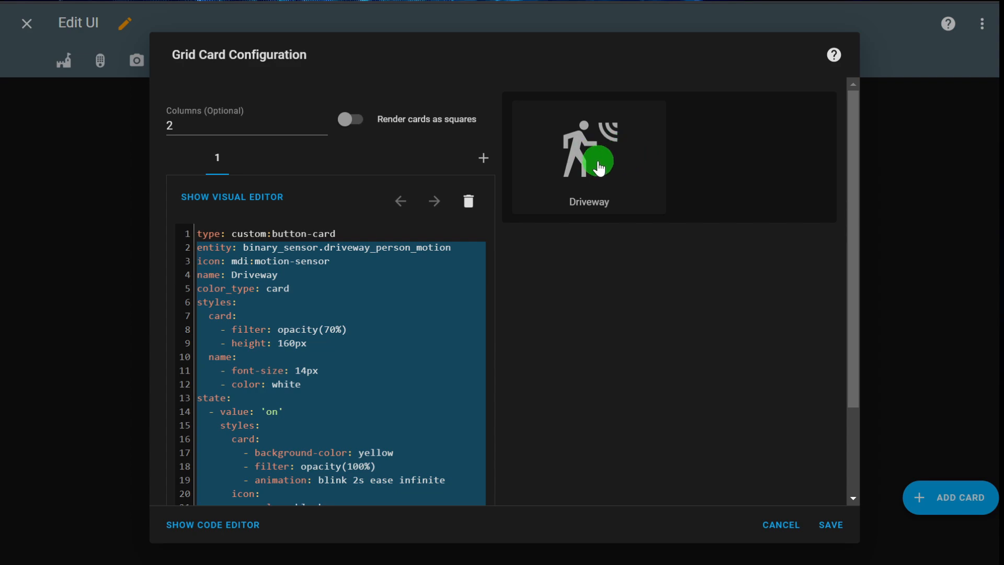
scroll(423, 358, down, 3)
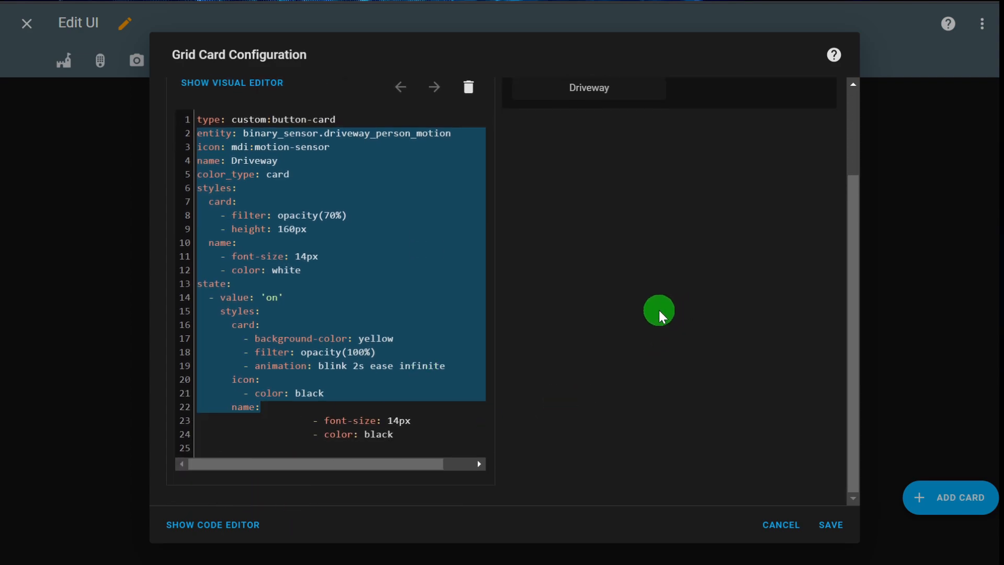
scroll(658, 309, up, 3)
click(408, 315)
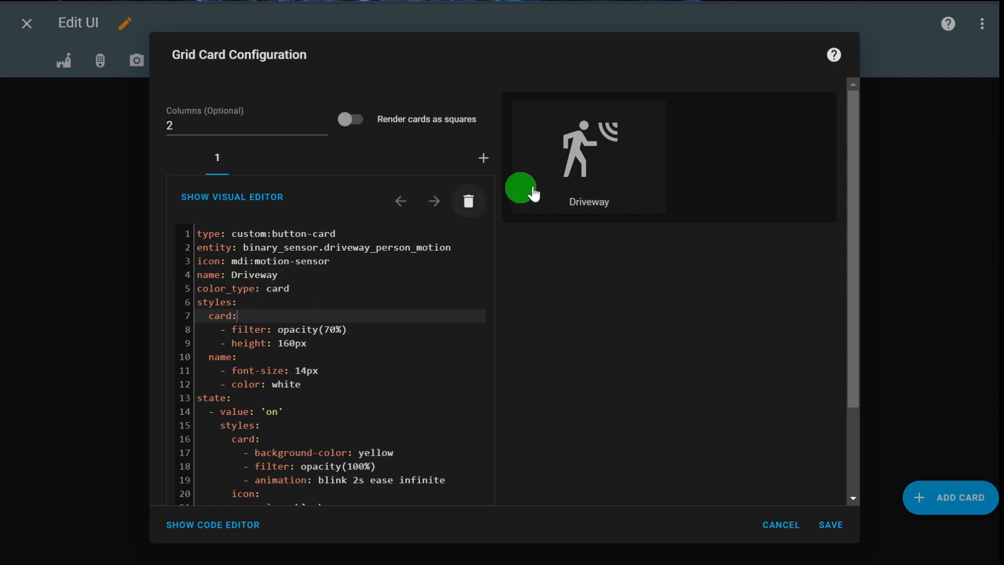
- Examine the Driveway button card's default styles and its 'on' state styles against the card preview
scroll(341, 297, down, 1)
scroll(342, 297, down, 1)
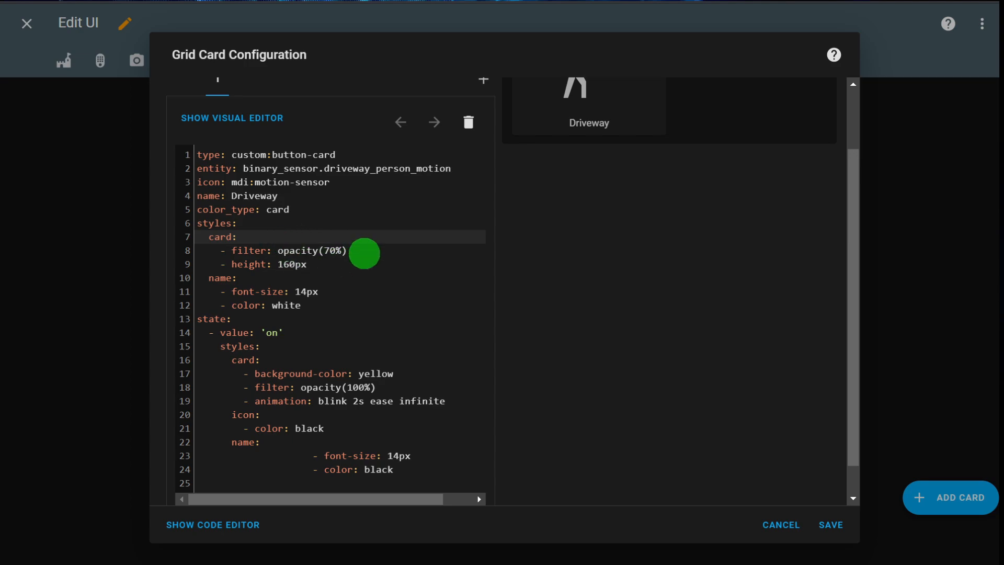
scroll(510, 285, up, 1)
scroll(511, 285, up, 1)
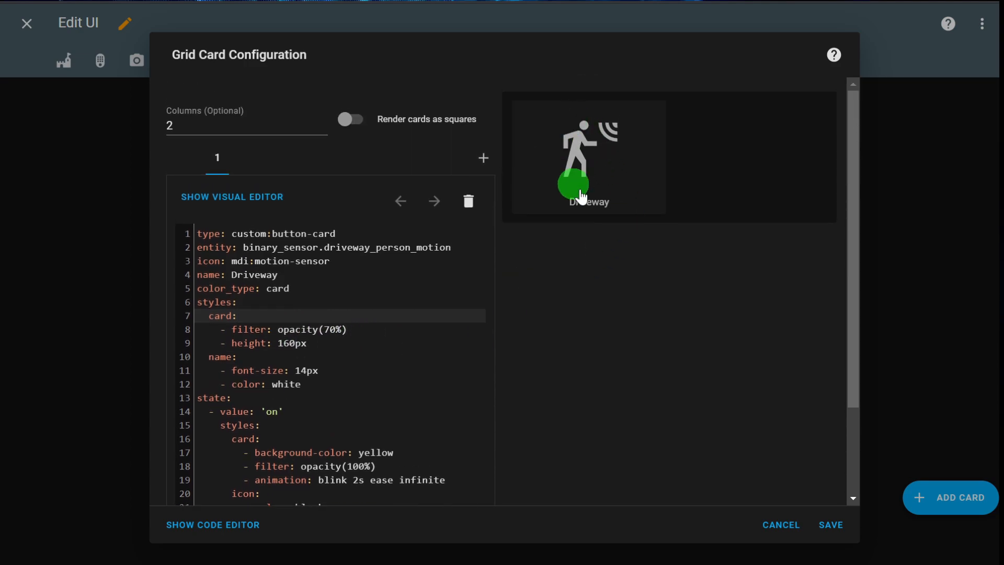
scroll(418, 338, down, 2)
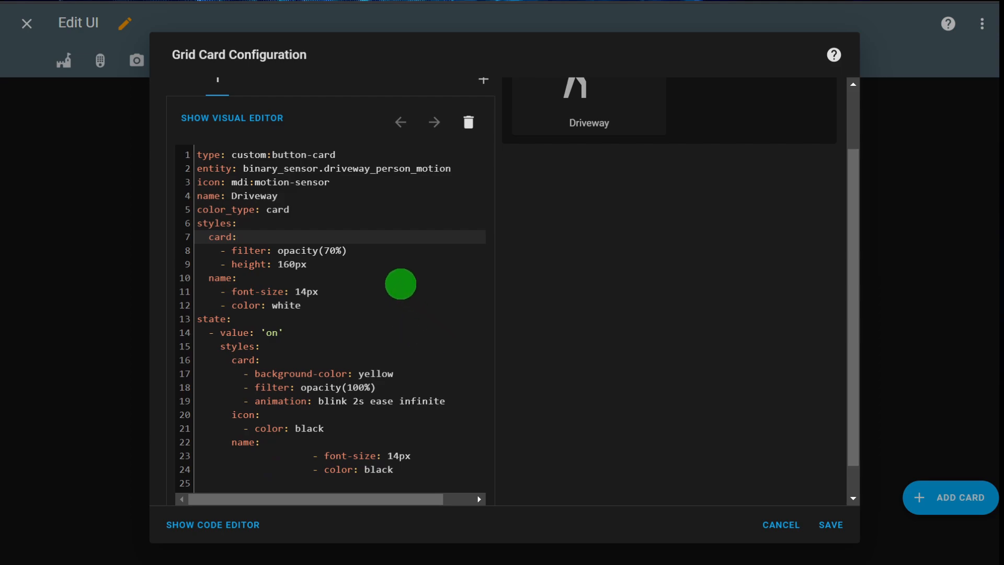
scroll(321, 273, up, 2)
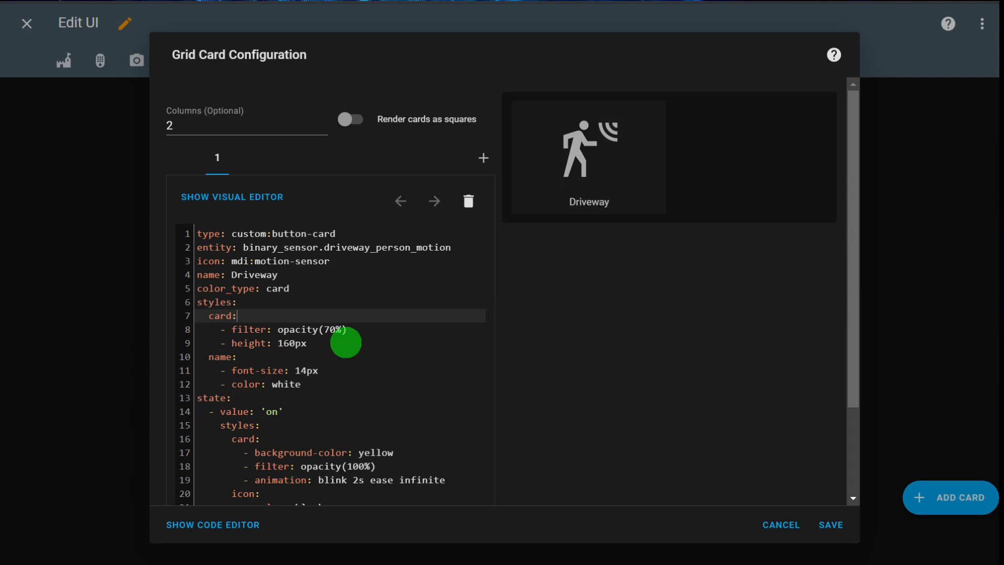
scroll(345, 342, down, 2)
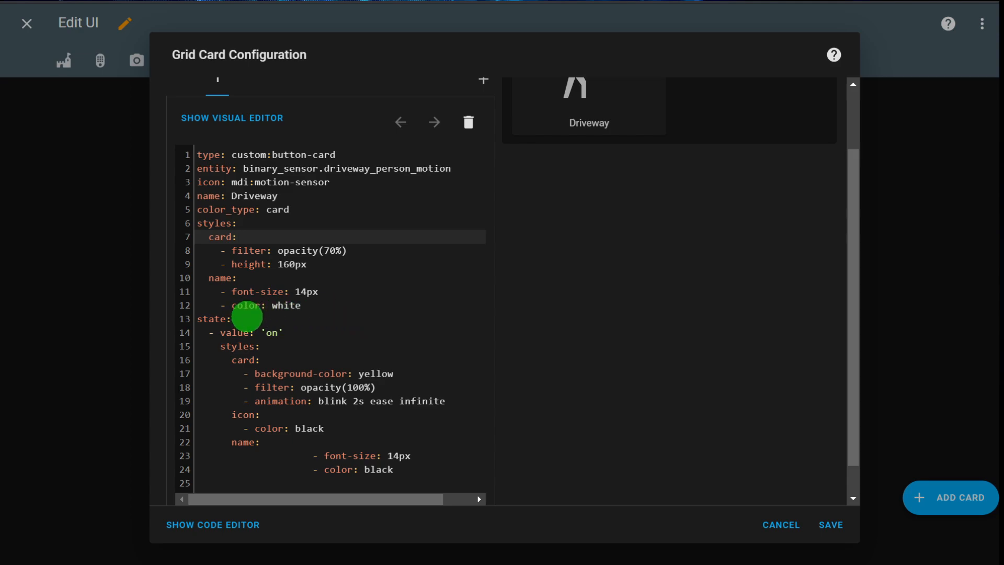
scroll(575, 324, up, 2)
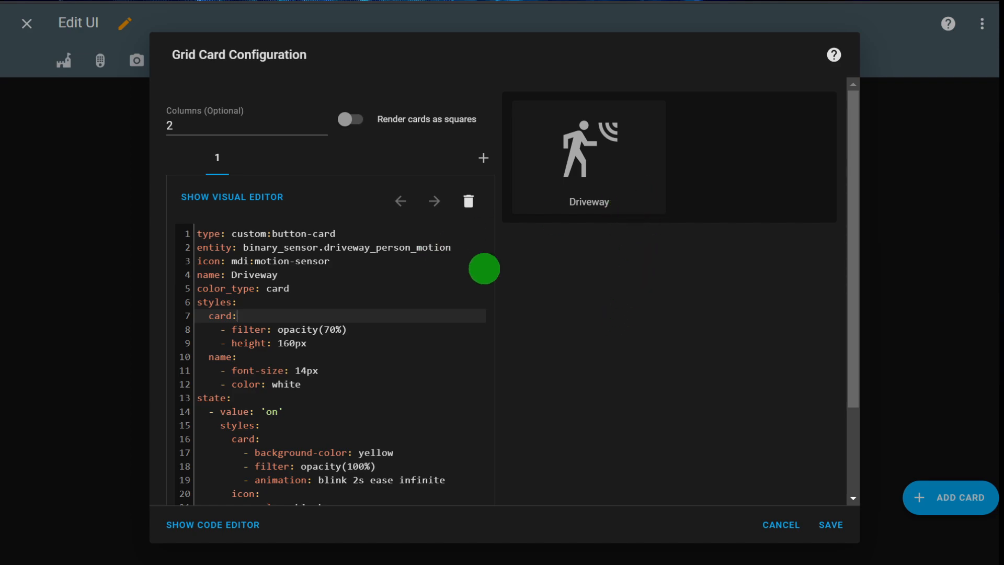
scroll(385, 328, down, 3)
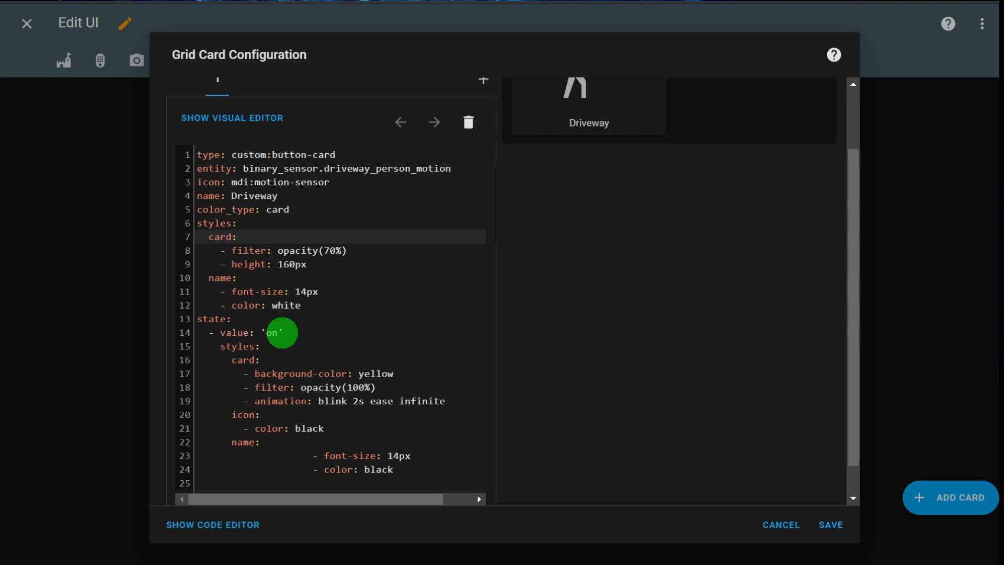
- Outdent the font-size 14px and color black lines so they nest directly under name in the 'on' state styles
scroll(305, 396, down, 1)
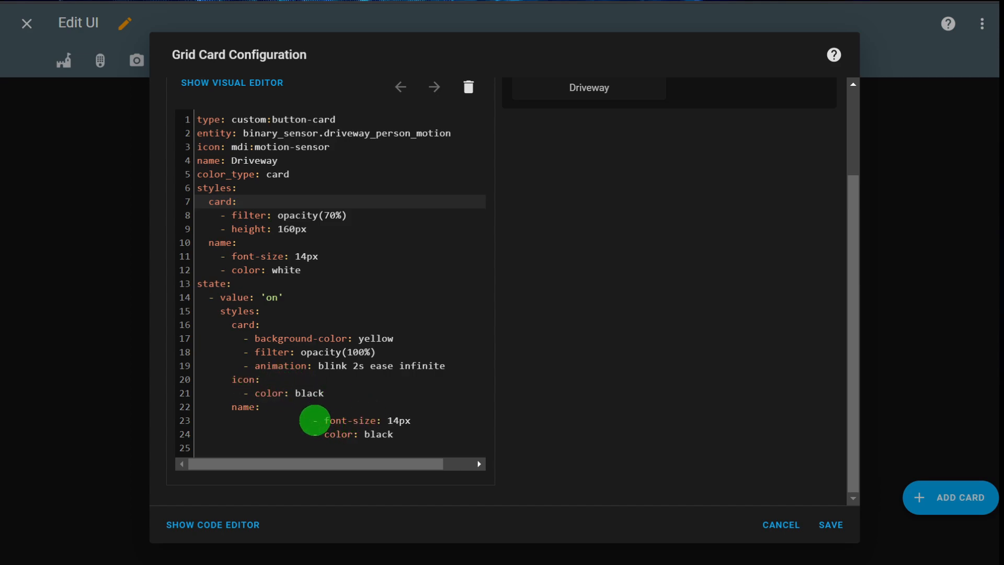
click(314, 420)
drag(411, 436, 304, 419)
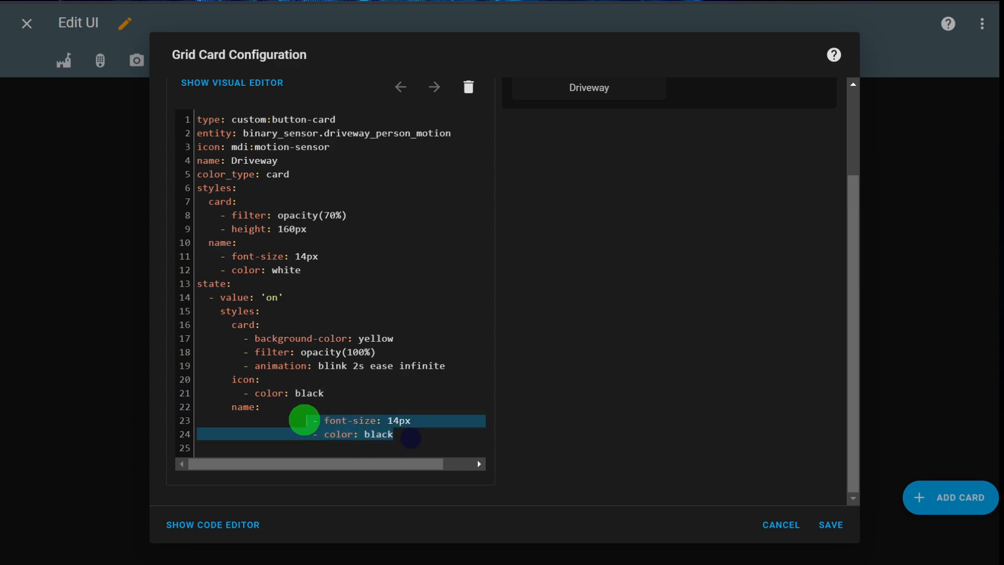
key(shift+Tab)
key(shift+Tab)
key(shift+Tab)
key(shift+Tab)
key(shift+Tab)
key(shift+Tab)
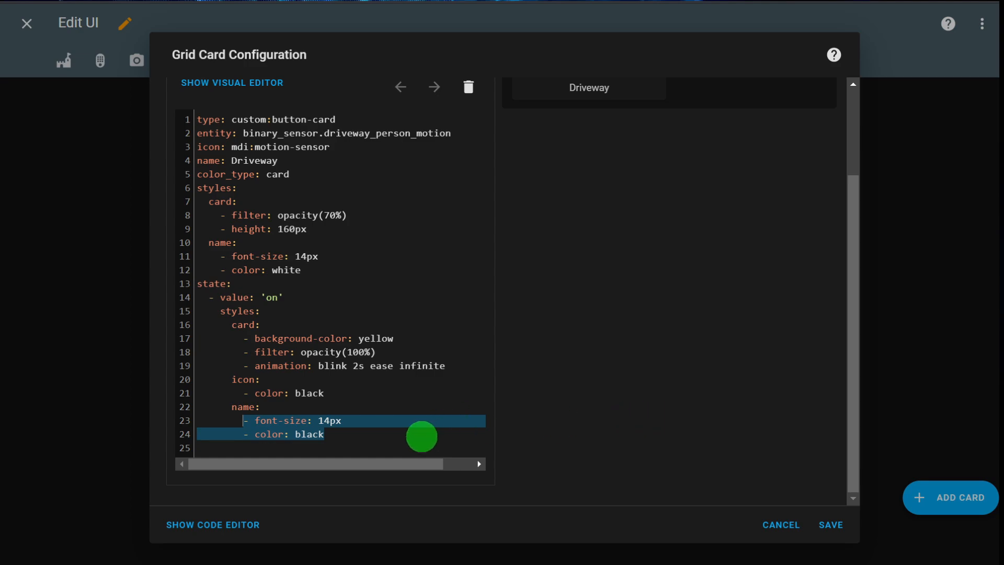
click(403, 406)
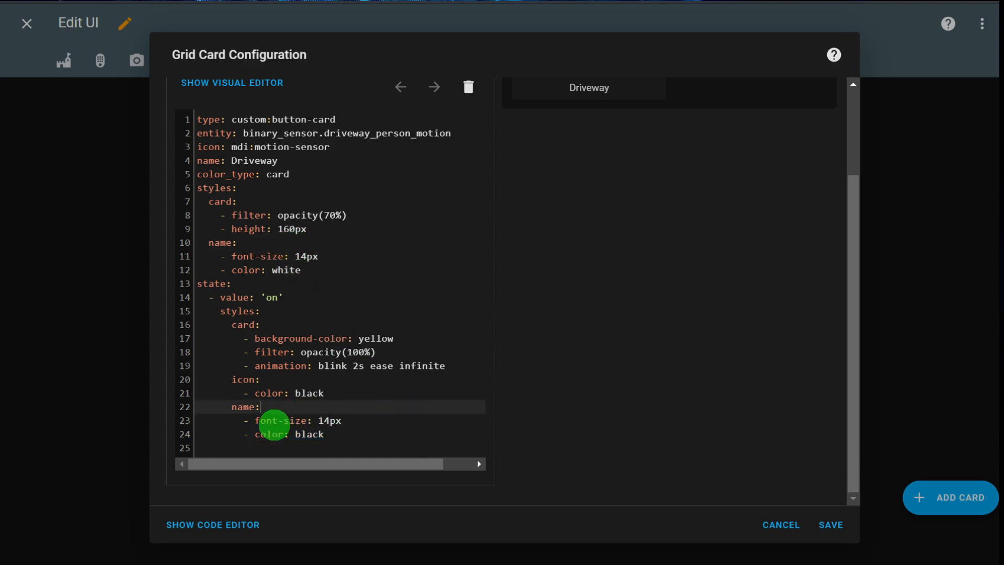
- Review the Driveway button card's corrected code and save the second grid card
scroll(328, 440, up, 3)
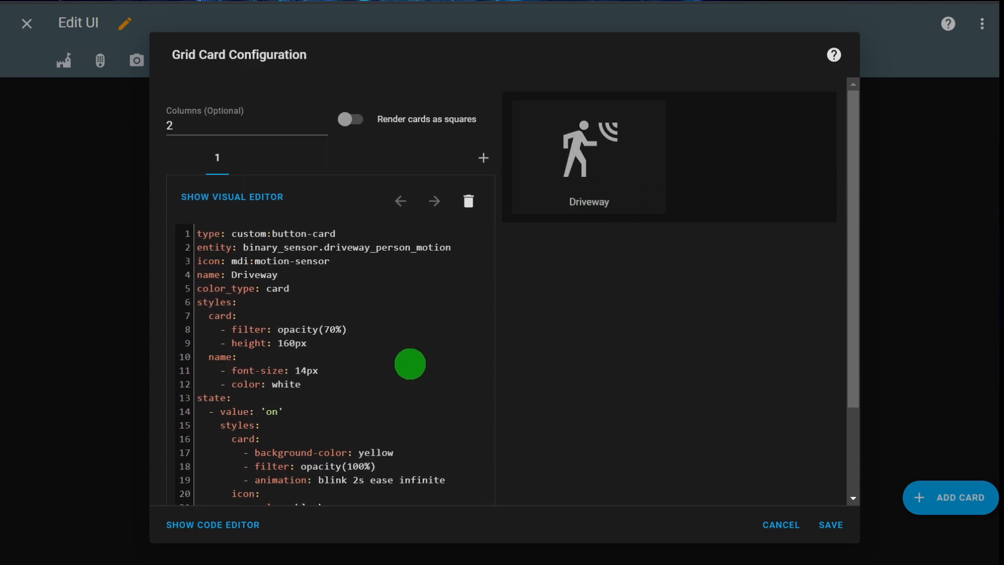
scroll(410, 364, down, 2)
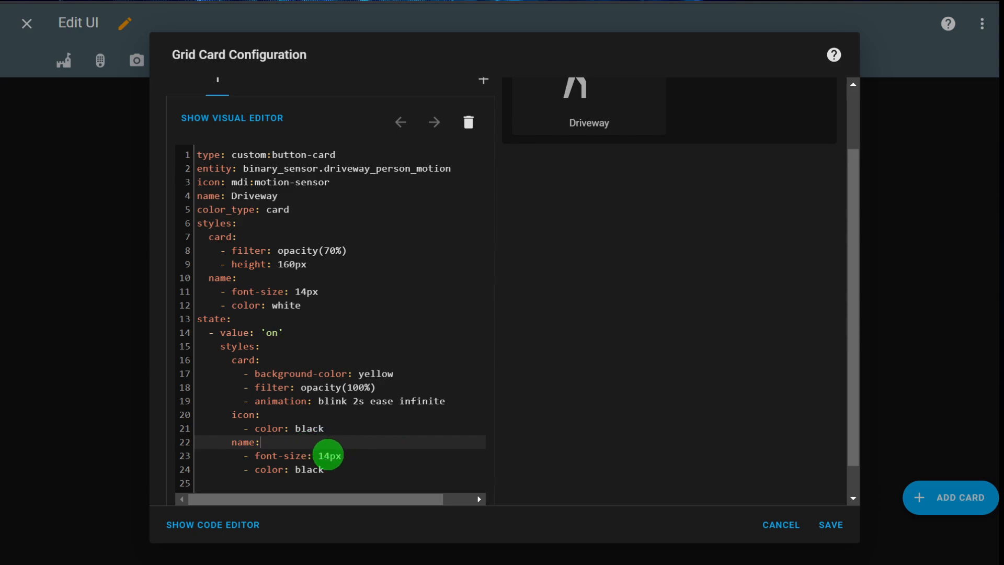
scroll(332, 455, up, 2)
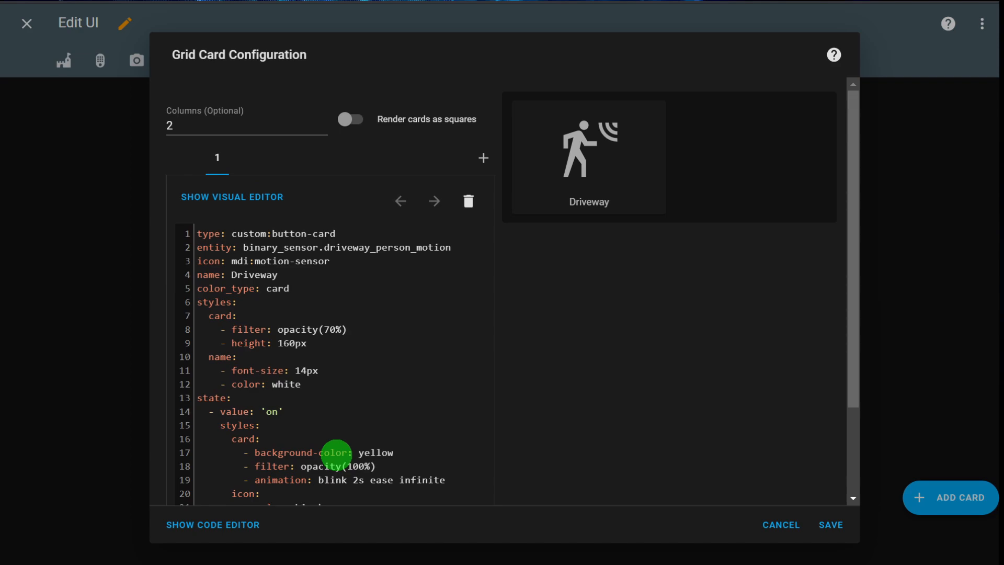
click(826, 524)
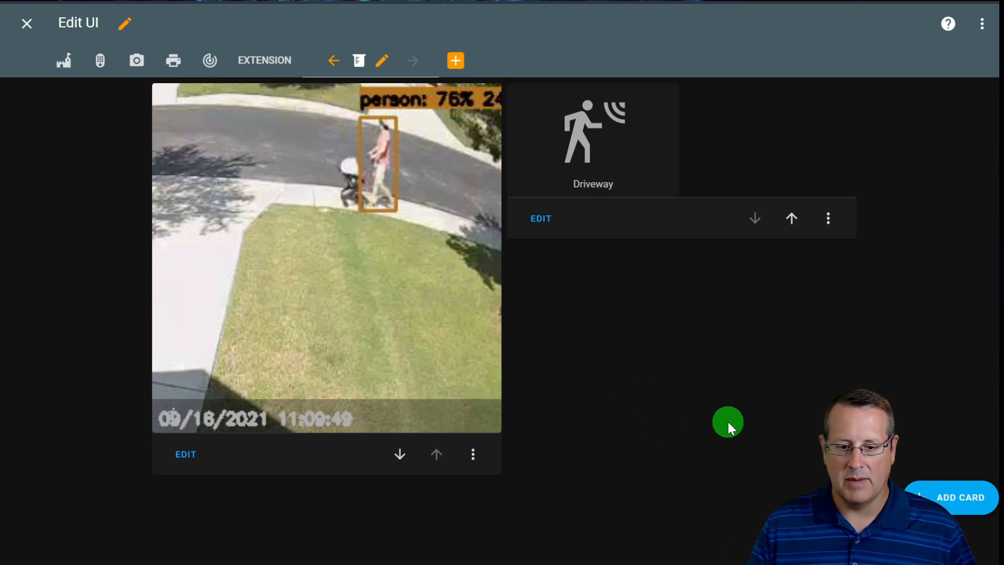
- Reopen the second grid's configuration and add a Button card as its second card
click(540, 218)
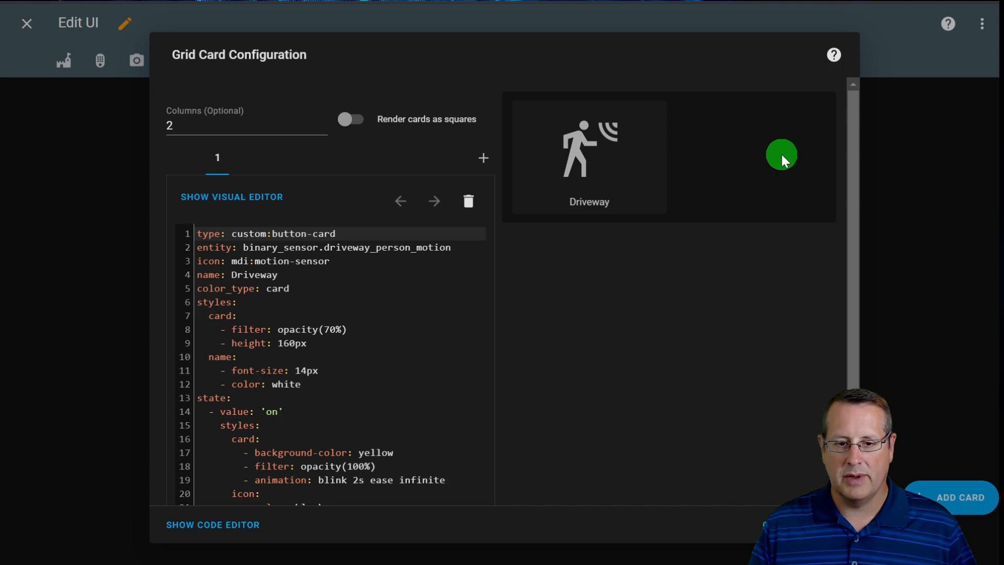
click(482, 165)
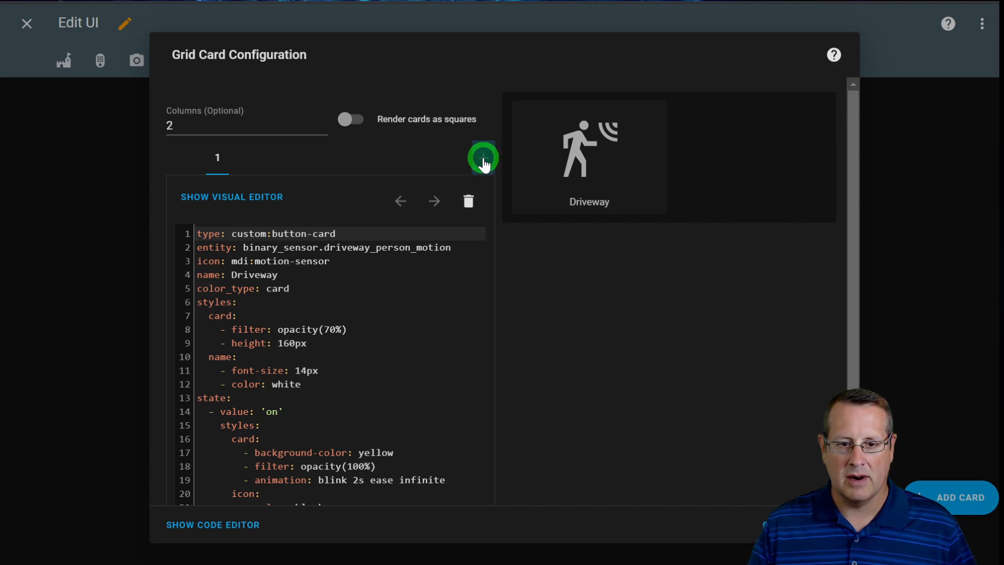
scroll(378, 417, down, 2)
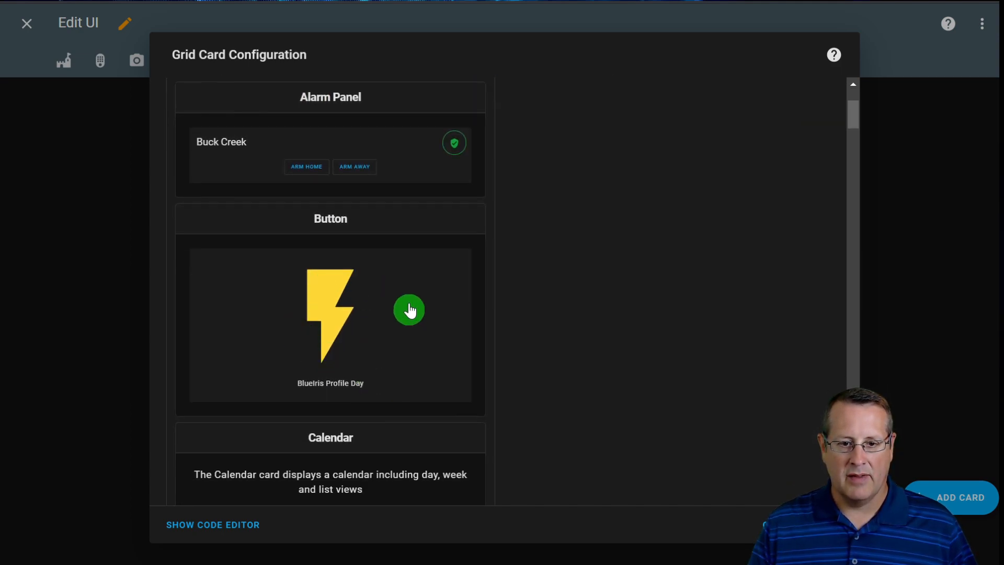
click(347, 308)
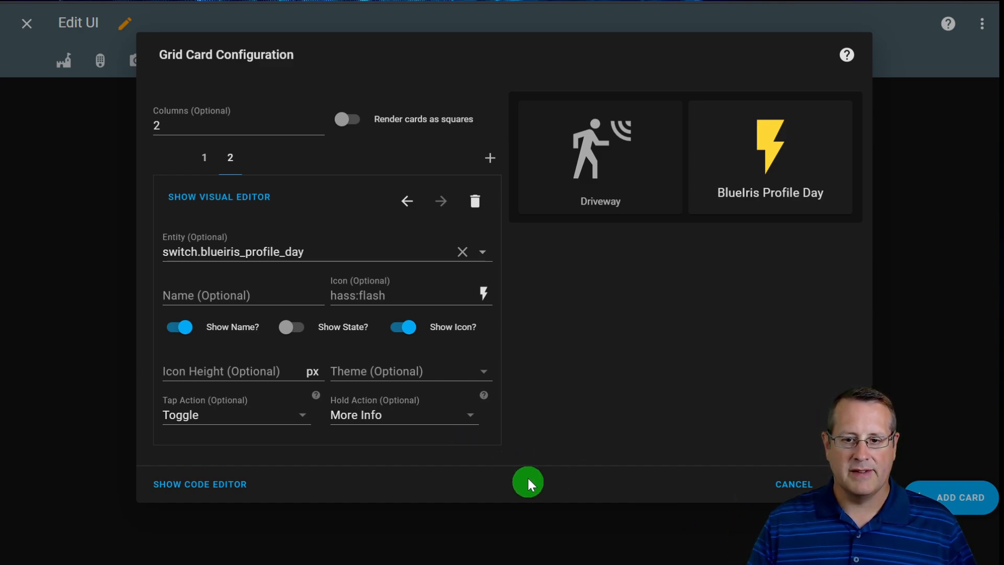
- Set the second button's entity to automation.frigate_motion_driveway_new_only and name it Driveway
drag(334, 252, 164, 251)
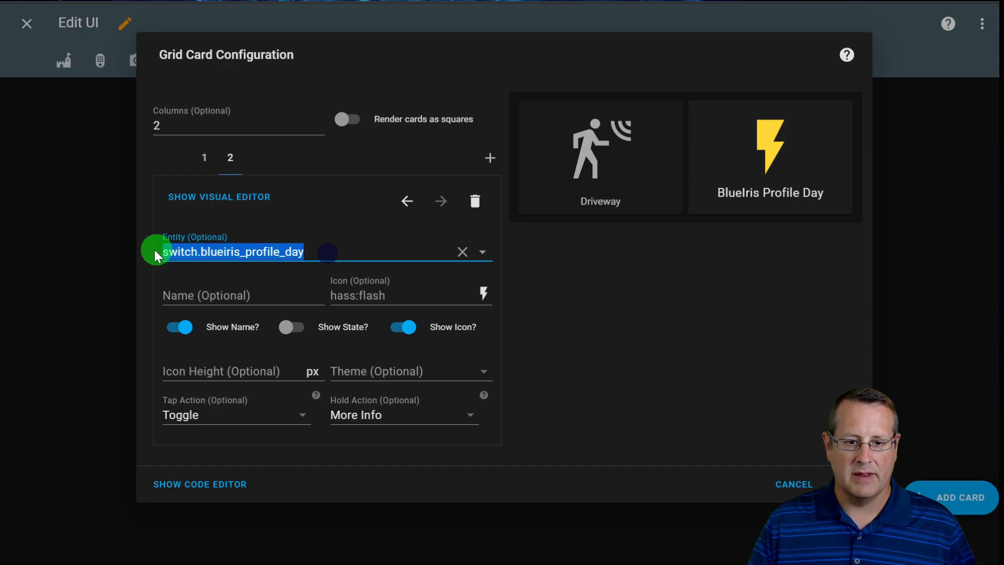
text(automation.frigate_motion_driveway_new_only)
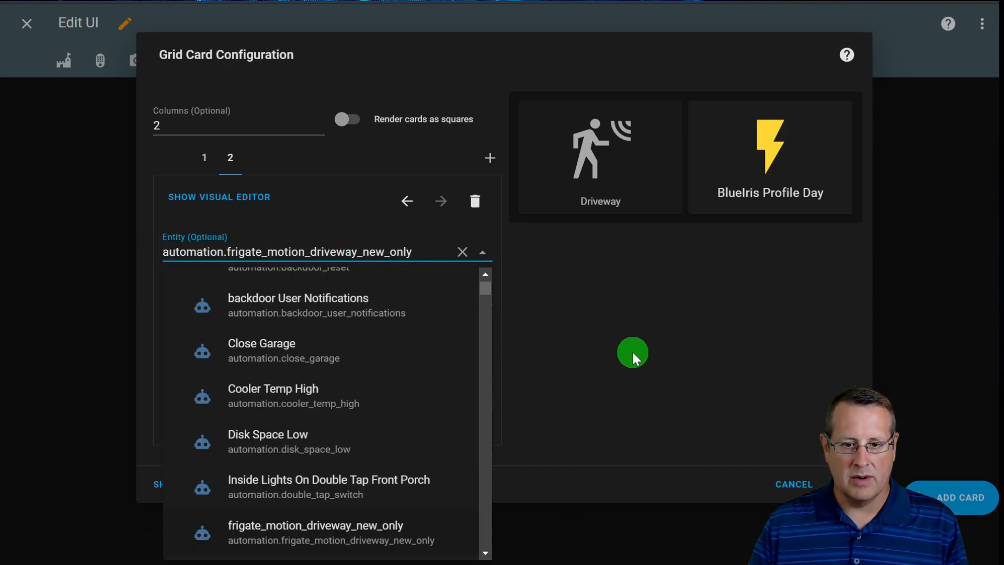
click(632, 352)
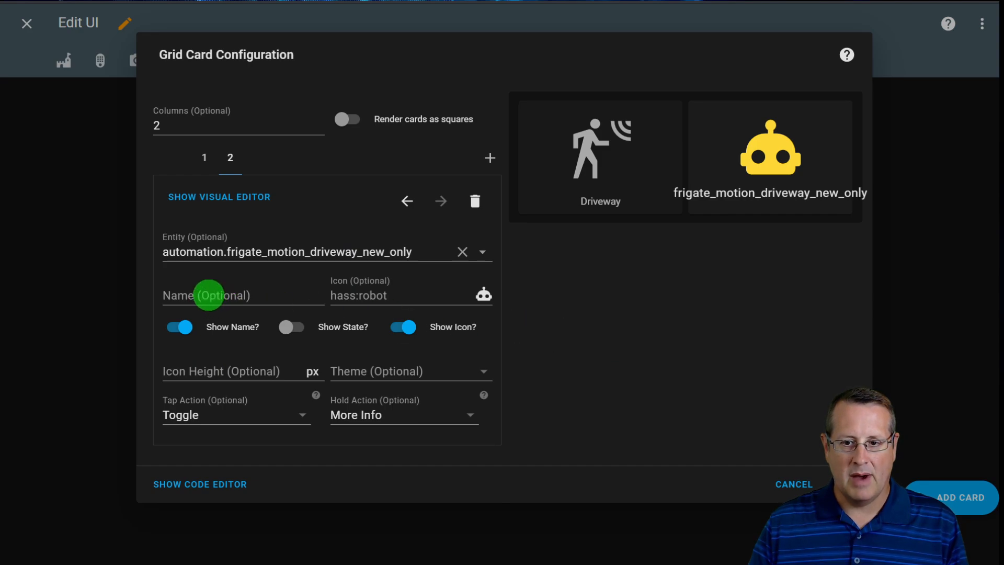
click(208, 295)
text(Der)
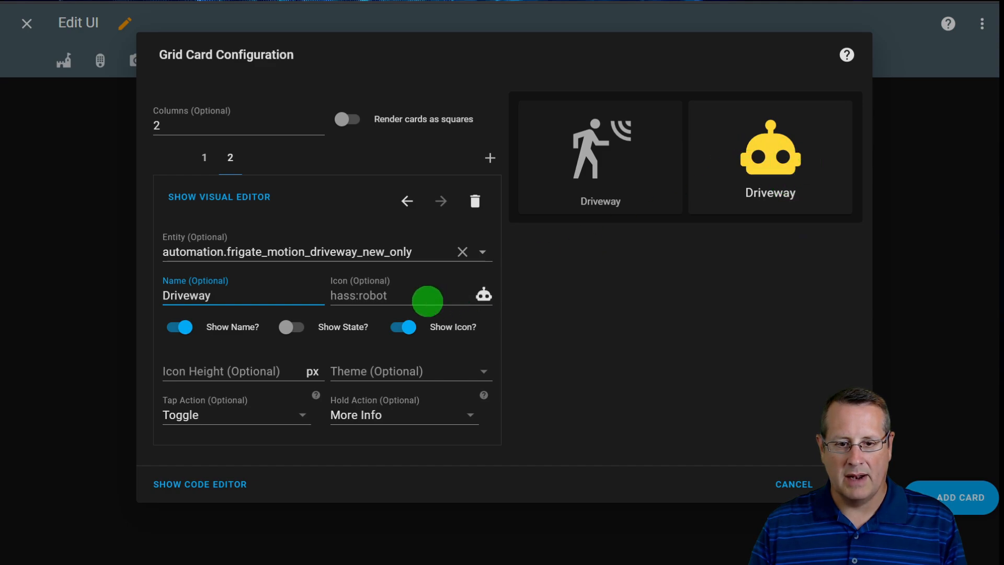
- Try the automation button's name, state and icon visibility options, restoring each to its original setting
click(180, 328)
click(181, 329)
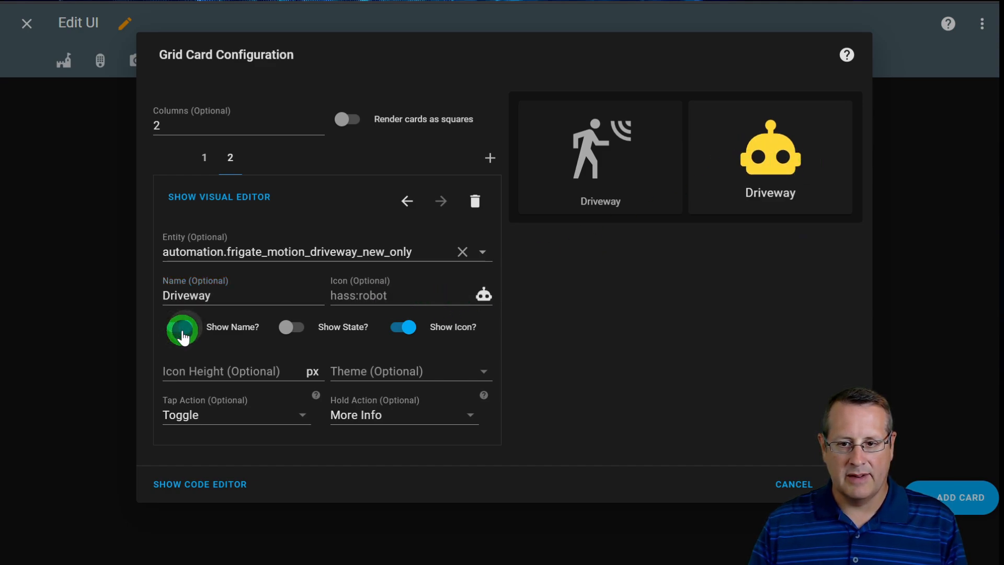
click(301, 330)
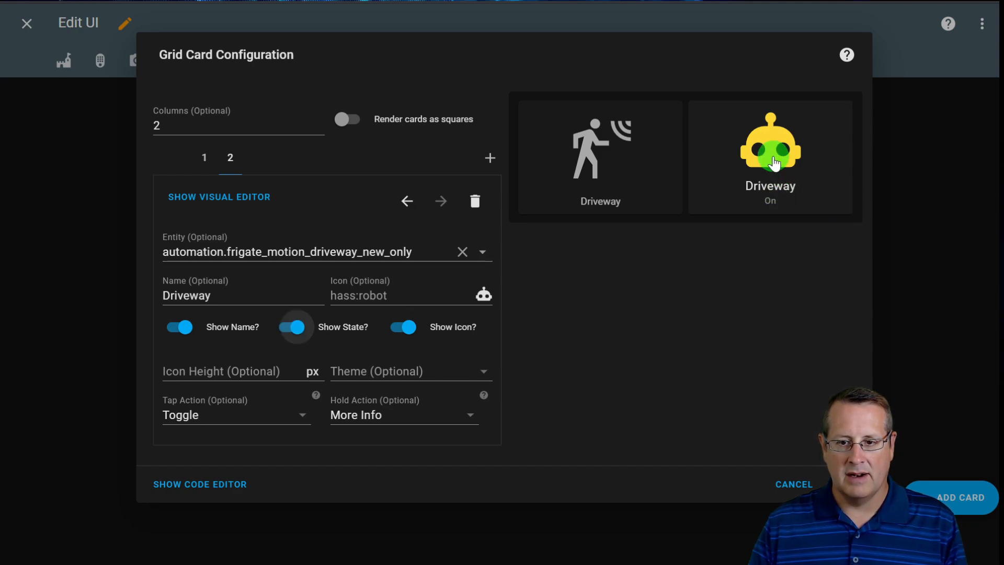
click(296, 327)
click(404, 328)
click(408, 328)
click(826, 157)
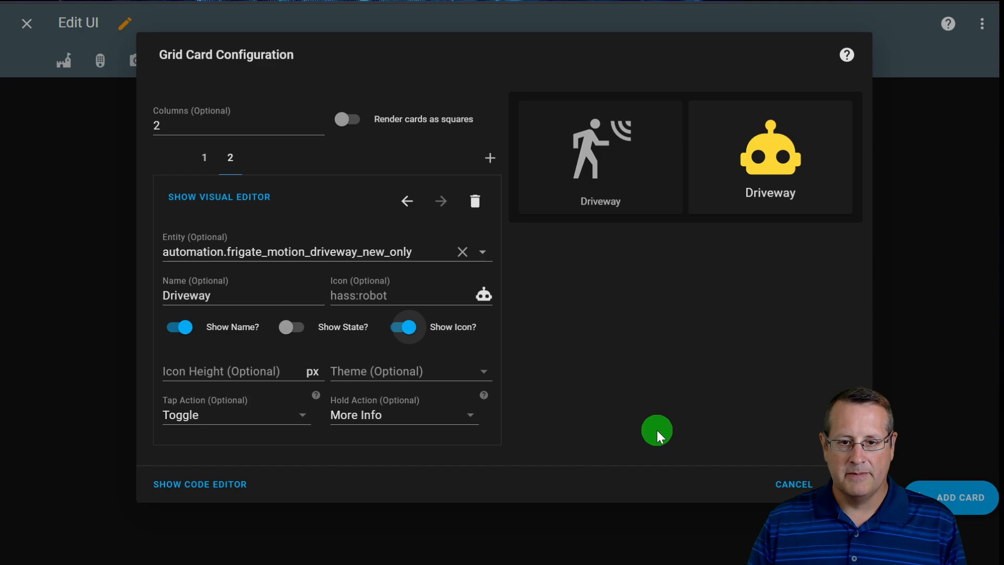
- Save the grid card with the automation button and exit dashboard editing
click(842, 484)
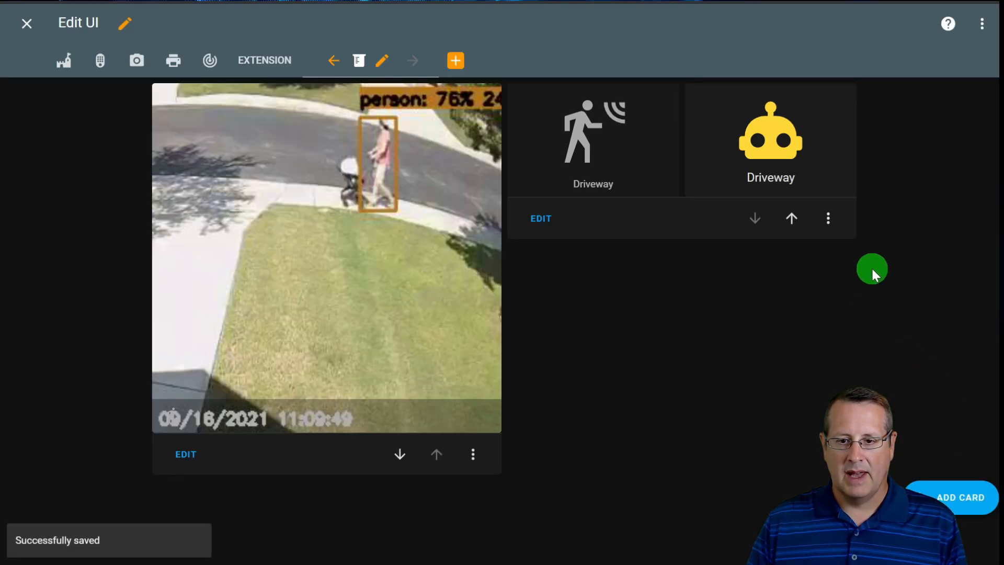
click(27, 25)
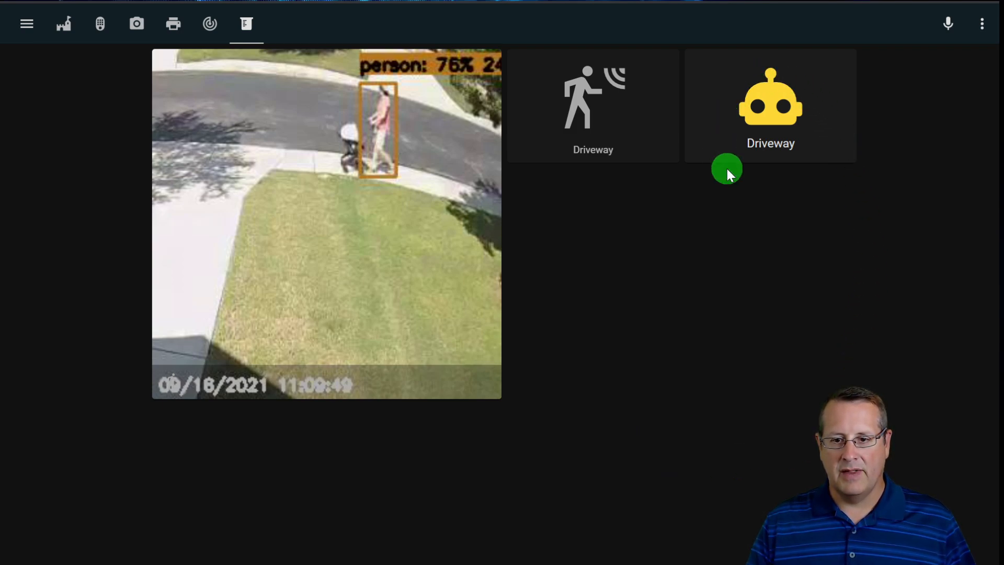
- Test the Driveway automation button by switching the automation off and back on
click(784, 119)
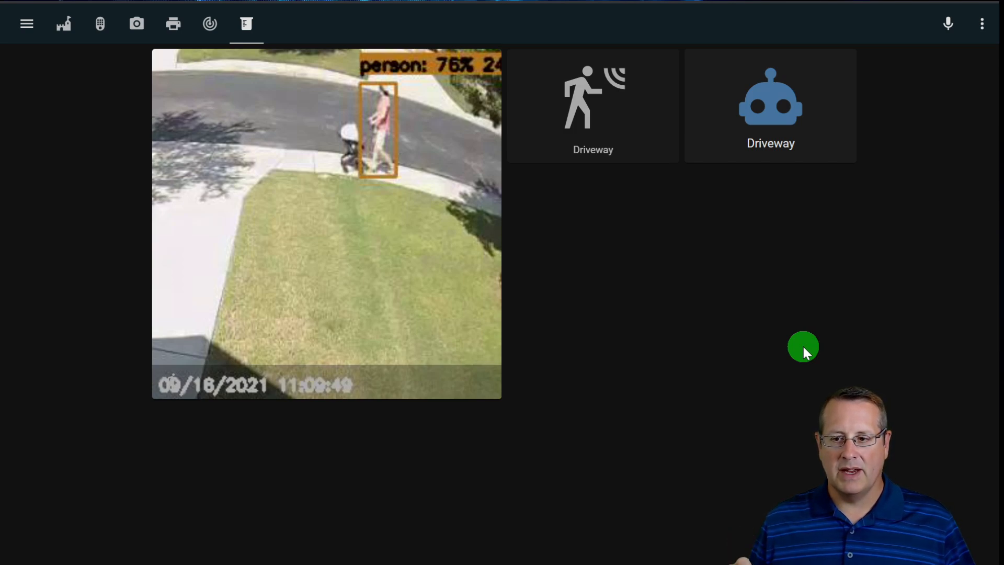
click(312, 194)
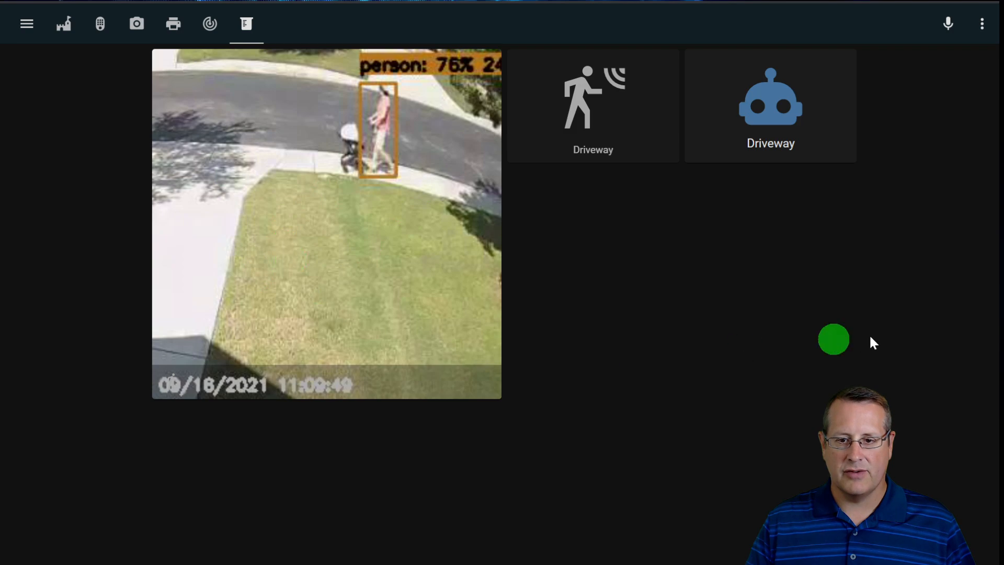
click(786, 123)
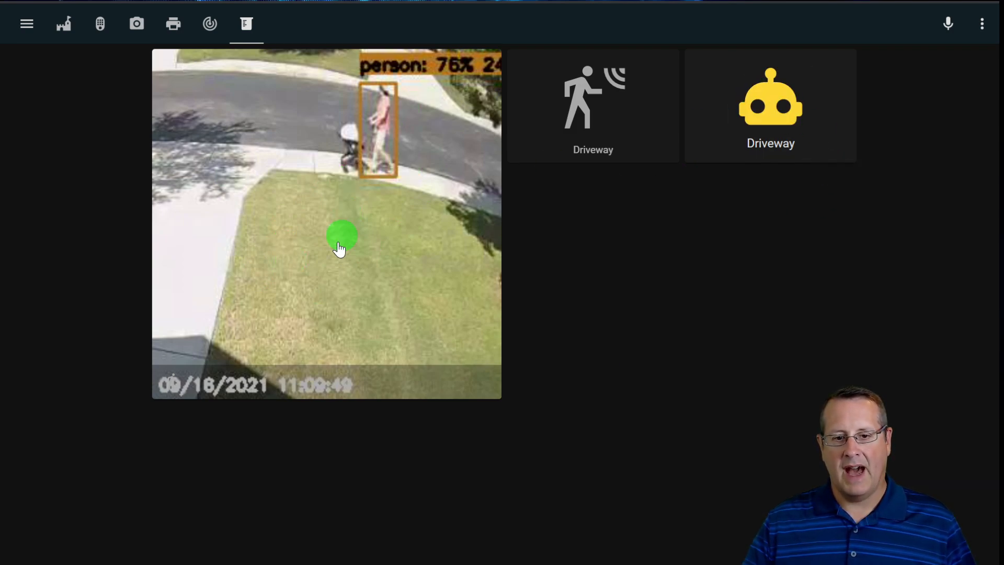
- Open the Office Tablet dashboard to view its camera images, motion sensor buttons and automation buttons
click(27, 25)
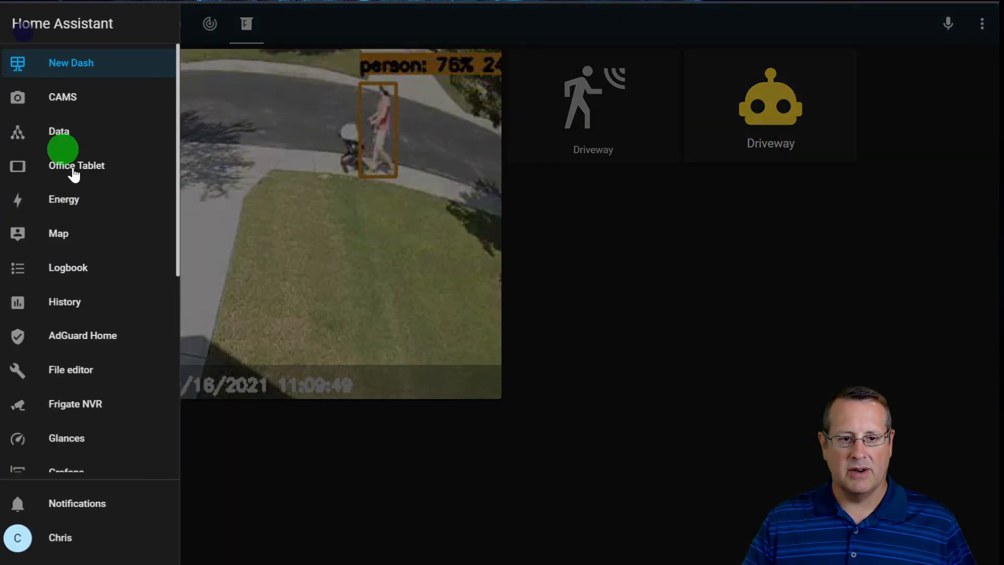
click(88, 173)
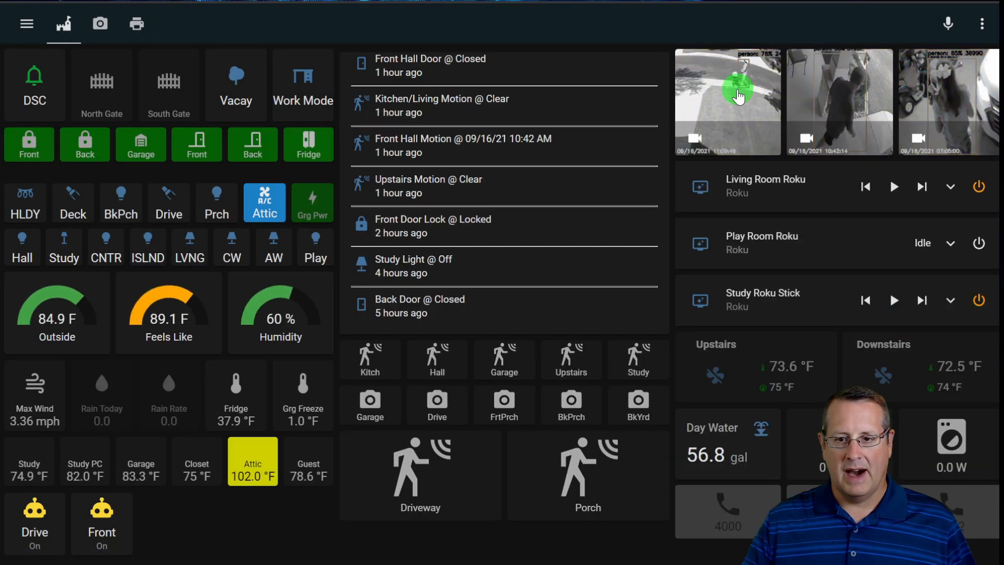